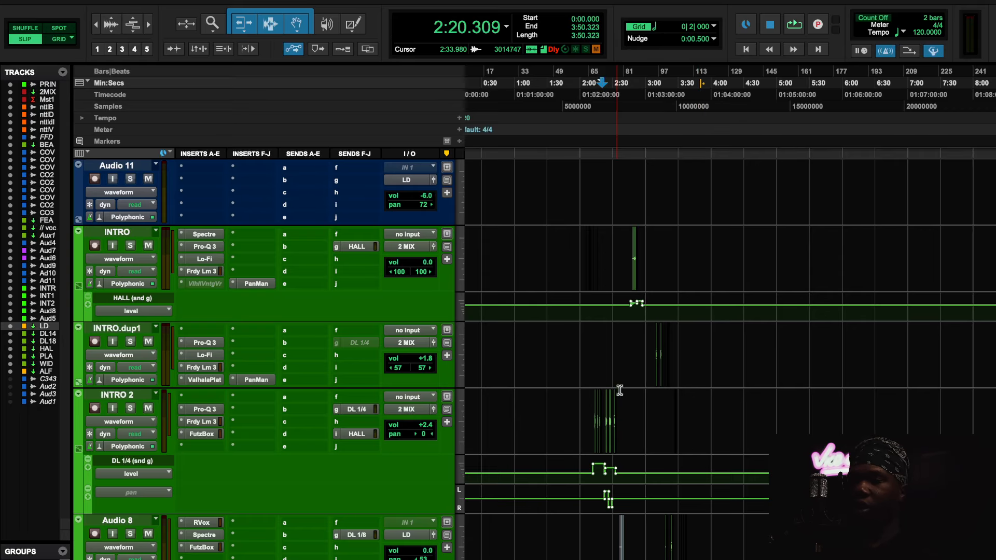
# Step: Start playback from about 2:19.5, at the beginning of the first clip on the Audio 4 track
pyautogui.scroll(-10, 570, 296)
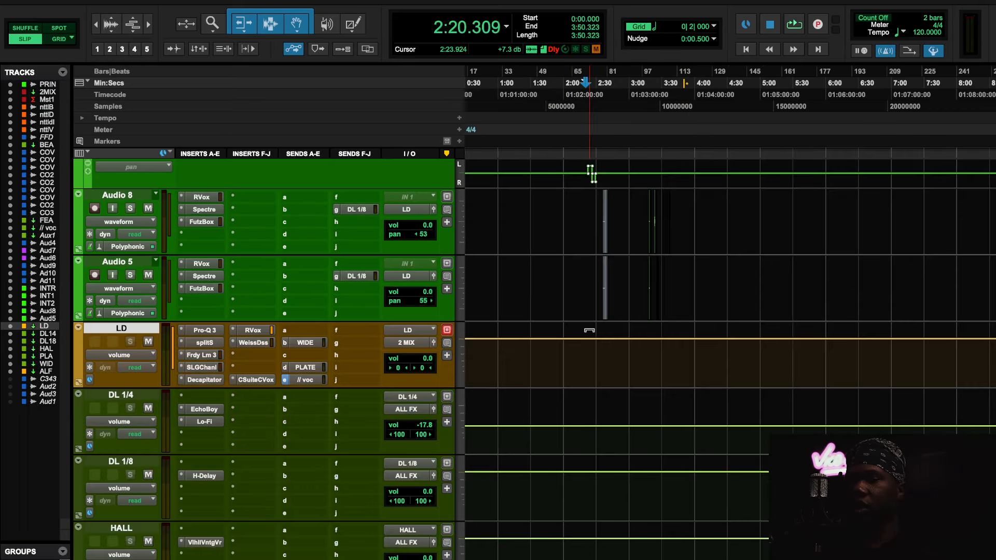
pyautogui.scroll(10, 590, 330)
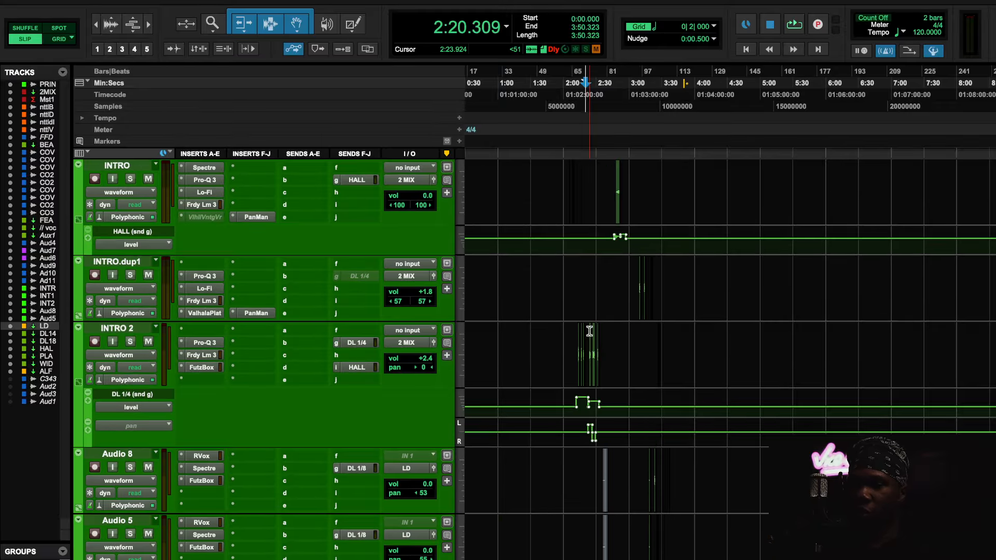
pyautogui.scroll(20, 590, 331)
pyautogui.scroll(-6, 589, 331)
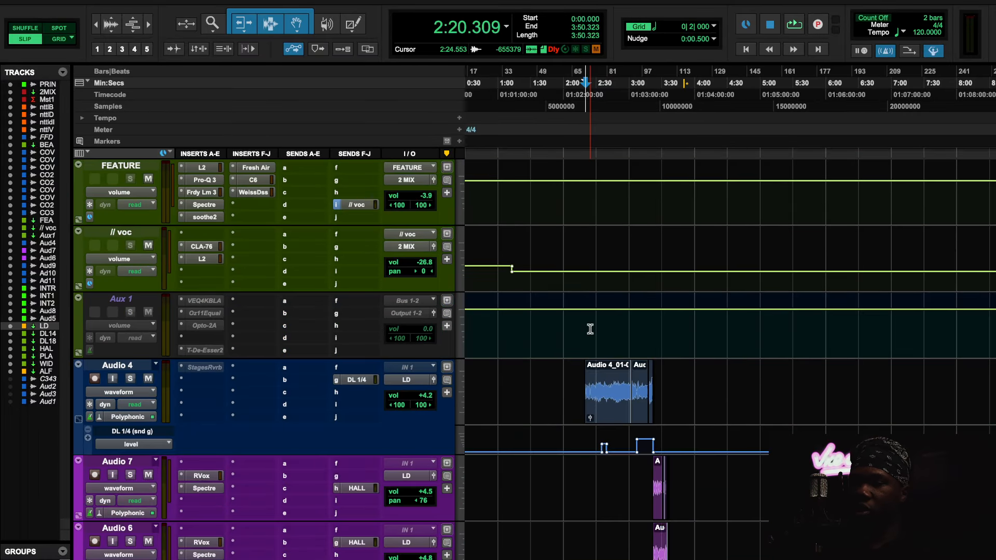
pyautogui.click(584, 213)
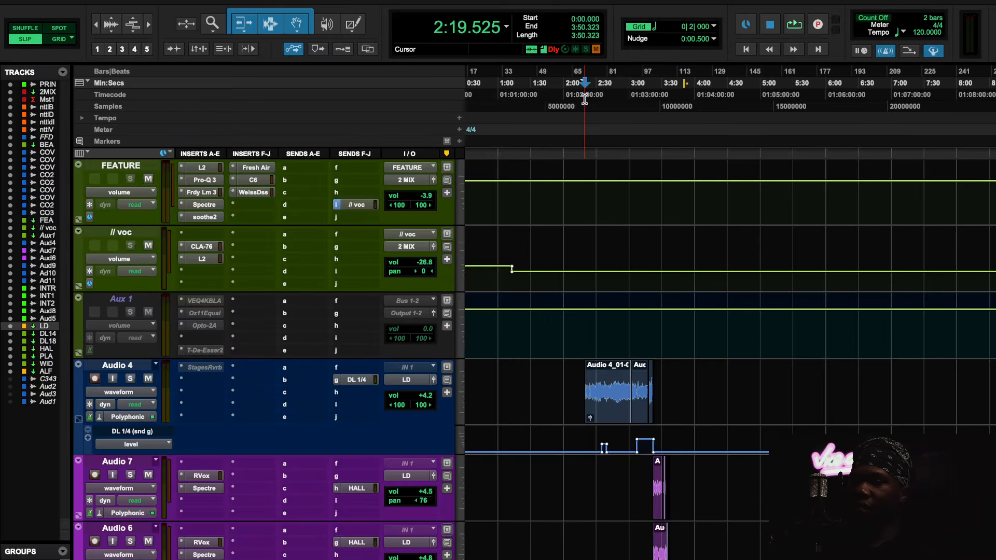
pyautogui.press('space')
# Step: Examine the vocal tracks from Audio 4 down to the LD bus and delay returns during playback, and stop playback
pyautogui.scroll(-9, 553, 489)
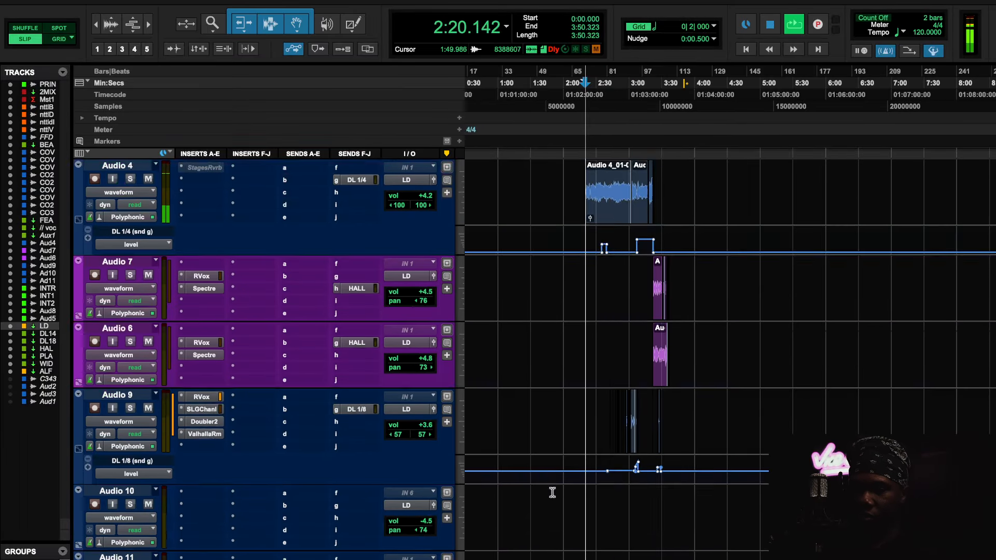
pyautogui.scroll(-9, 553, 495)
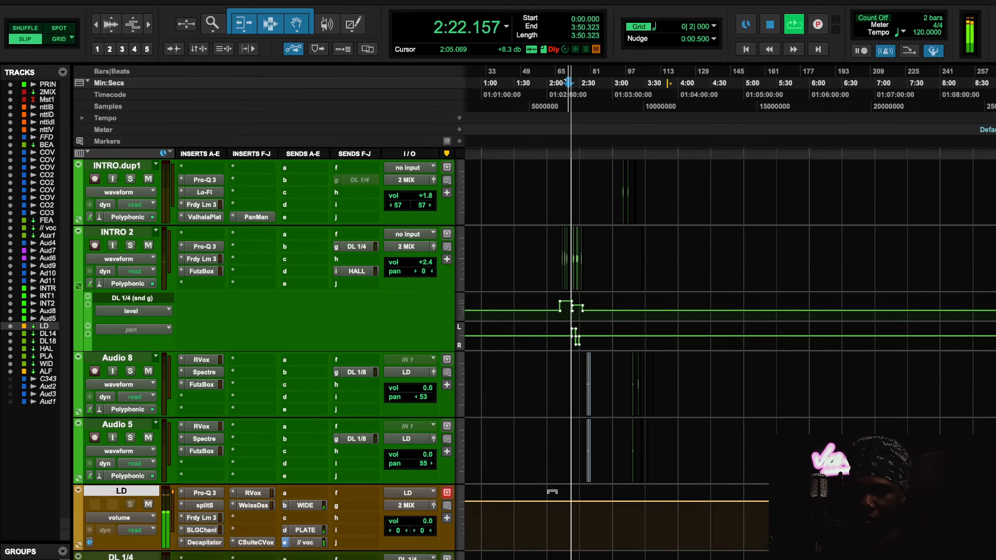
pyautogui.scroll(-3, 552, 492)
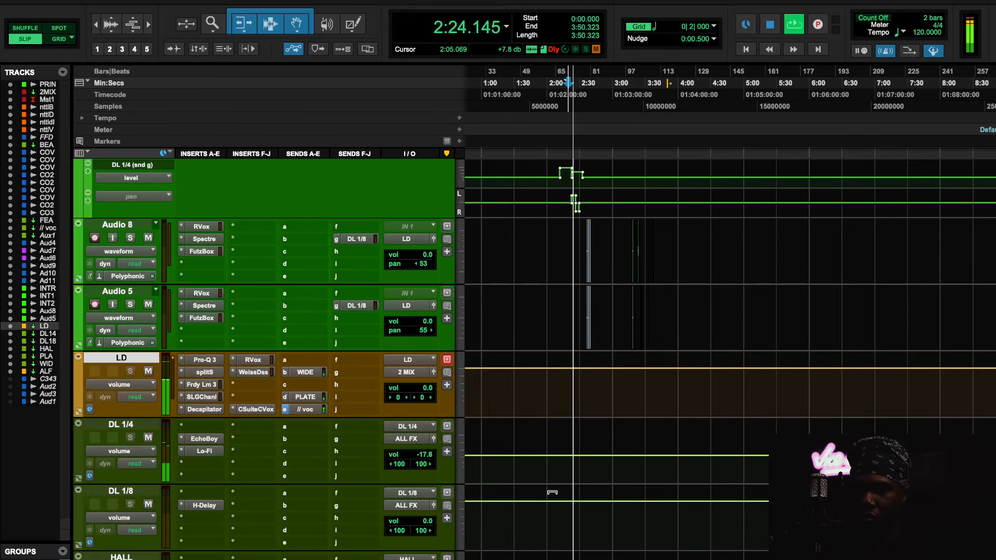
pyautogui.scroll(6, 552, 493)
pyautogui.scroll(-5, 552, 495)
pyautogui.scroll(1, 552, 496)
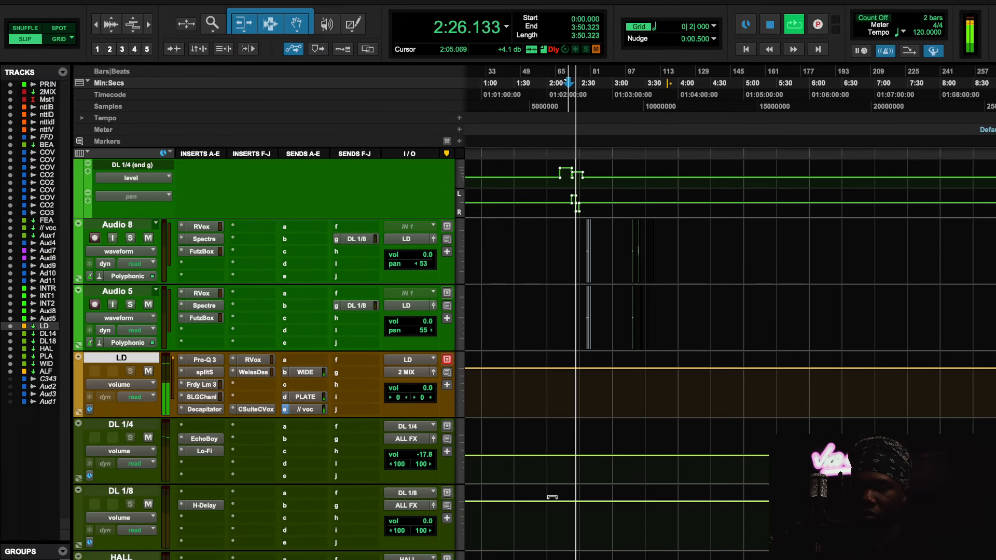
pyautogui.scroll(2, 552, 497)
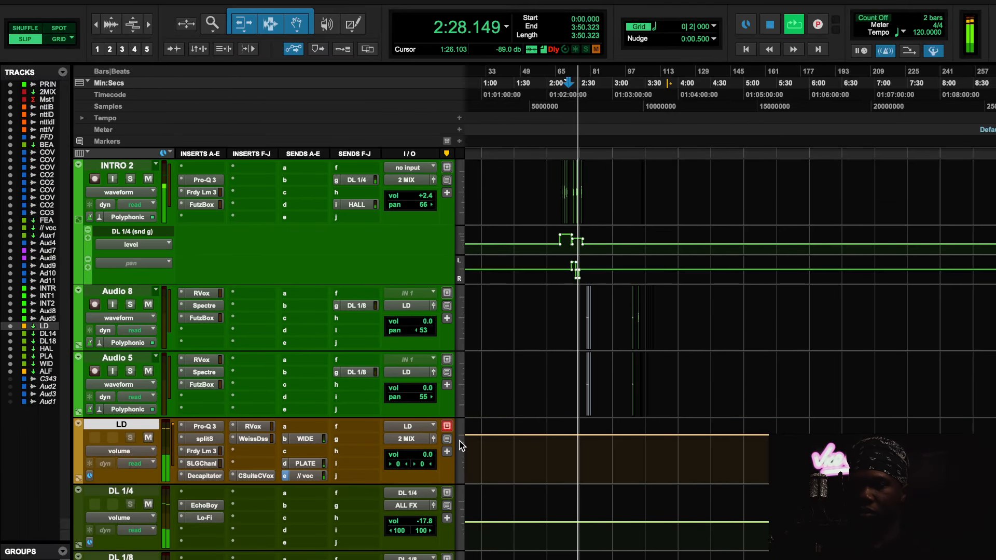
pyautogui.press('space')
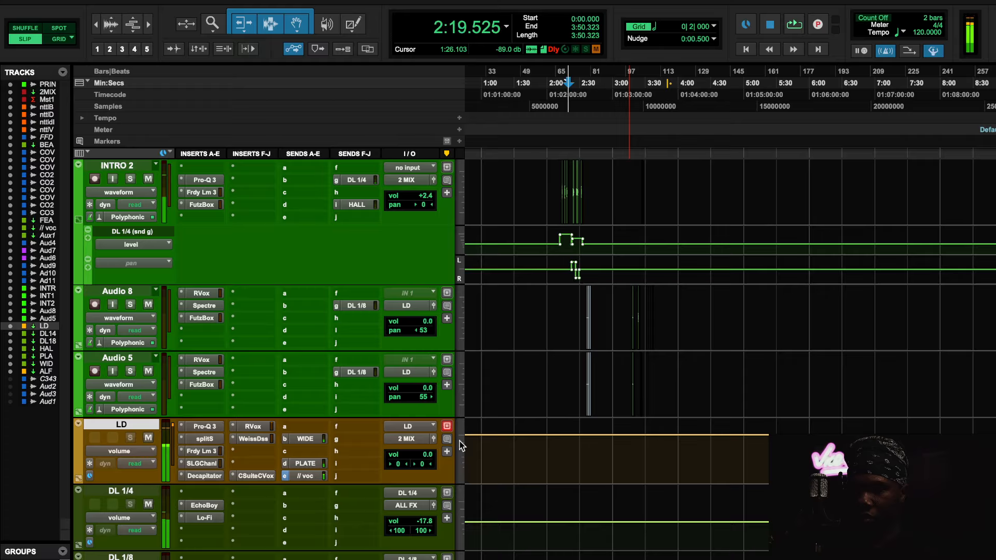
# Step: Open the Pro-Q 3 insert on the LD track, compare its bypassed and active sound during playback, and close it
pyautogui.click(206, 427)
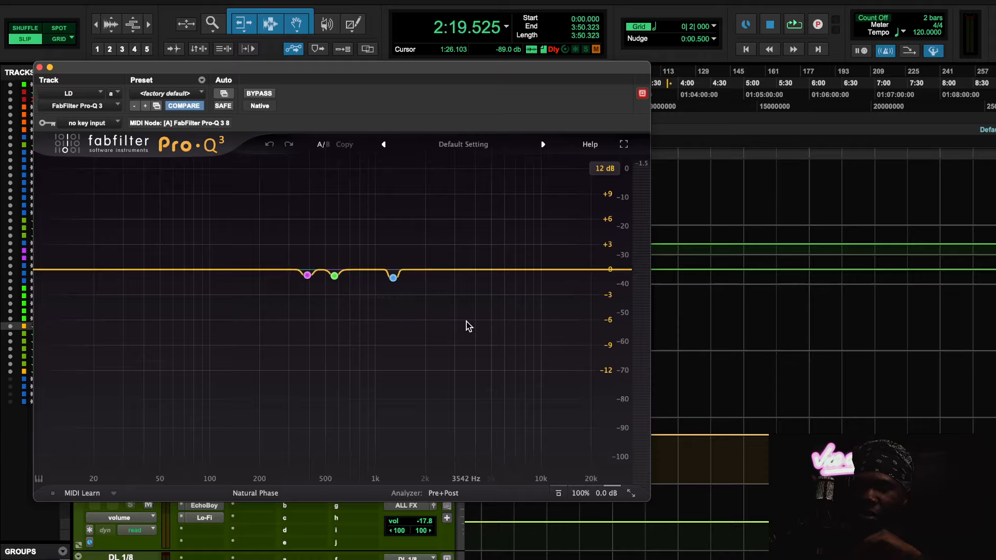
pyautogui.press('space')
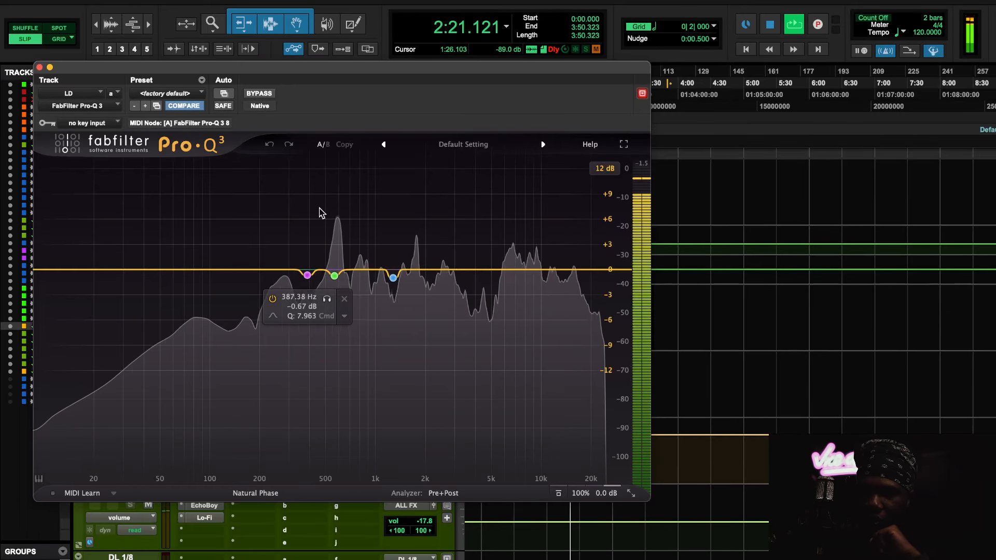
pyautogui.click(259, 94)
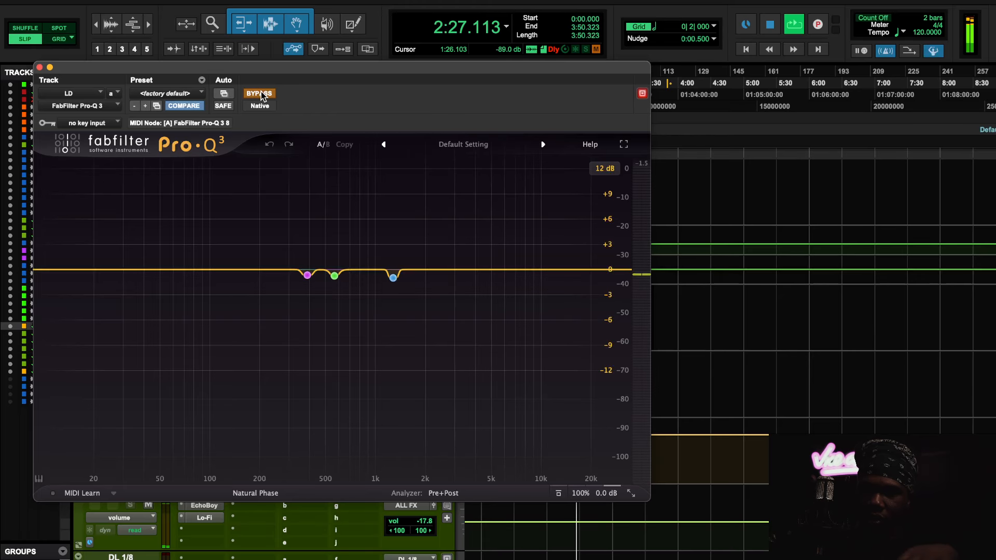
pyautogui.click(259, 94)
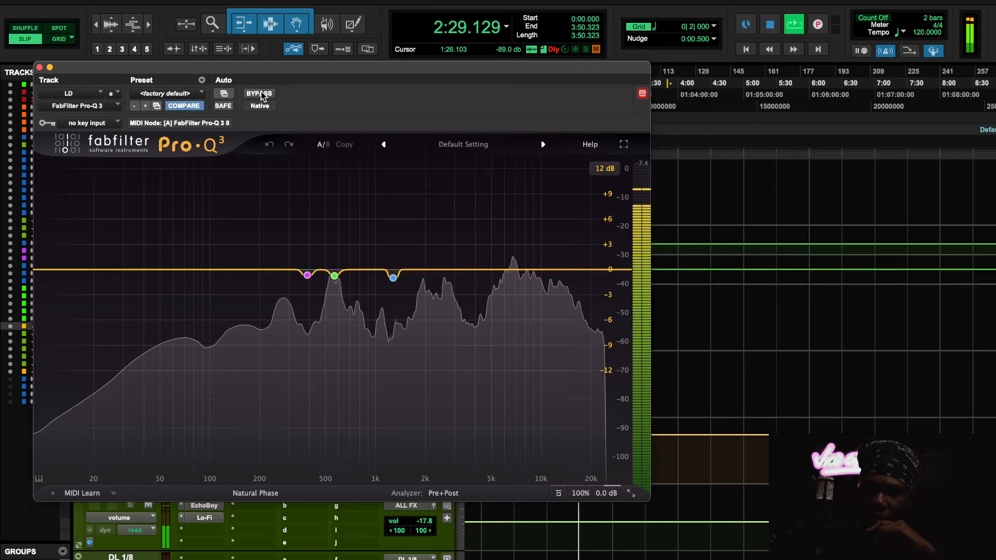
pyautogui.press('space')
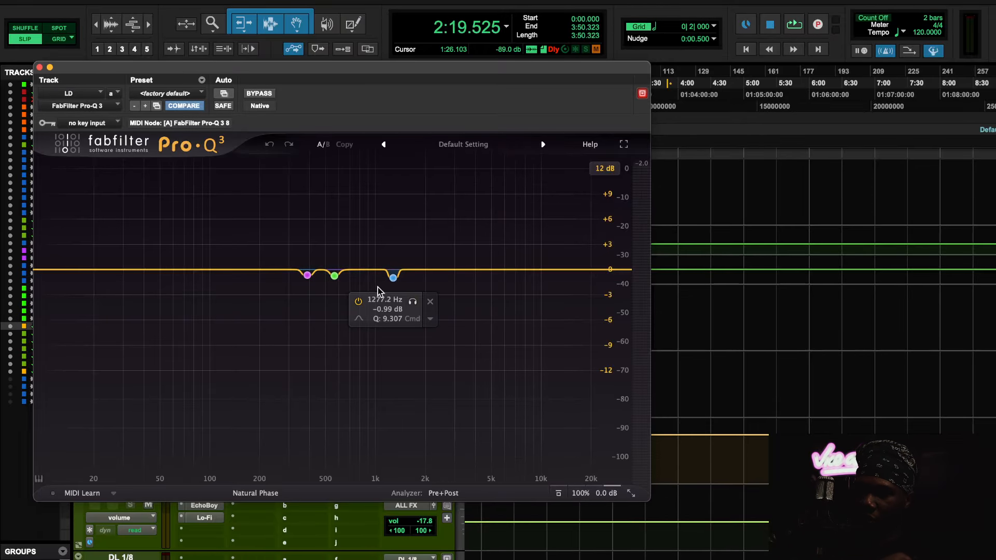
pyautogui.click(39, 67)
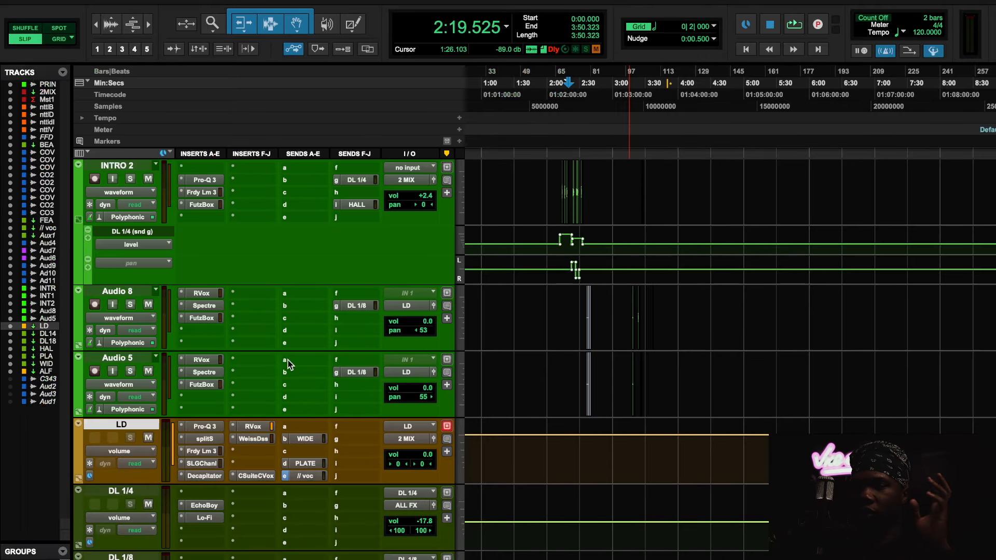
# Step: Open the Faraday Limiter insert on the LD track and move the playback start to about 2:20.782
pyautogui.click(215, 451)
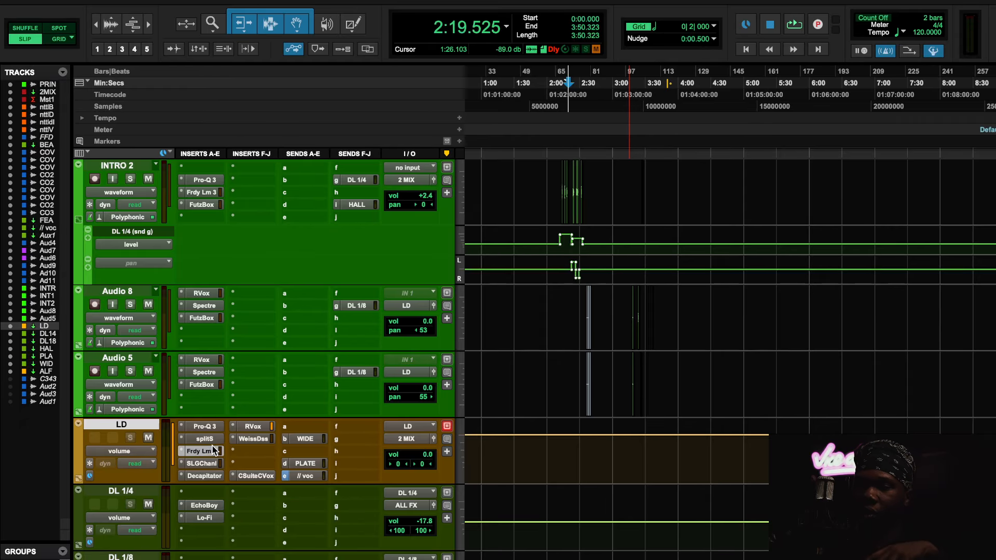
pyautogui.scroll(10, 602, 250)
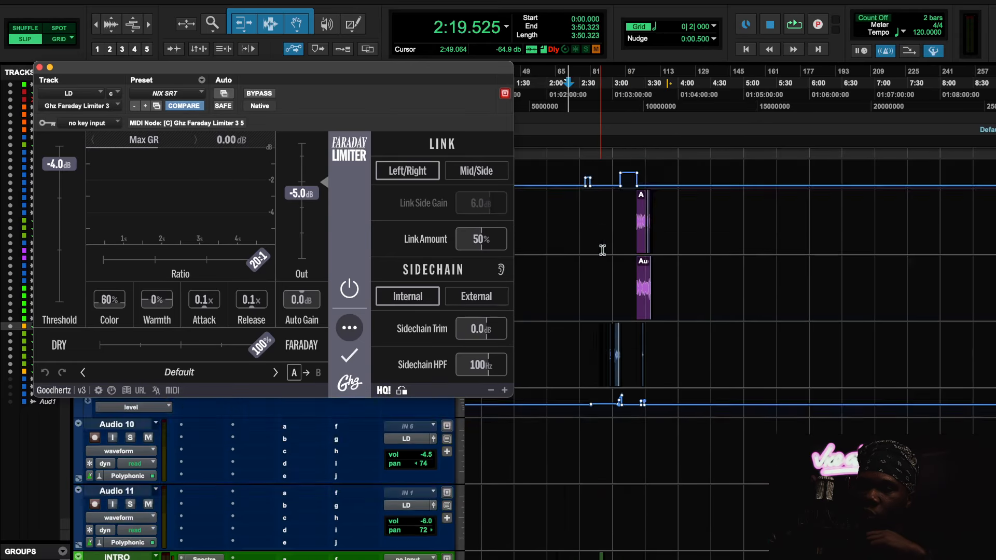
pyautogui.scroll(5, 602, 250)
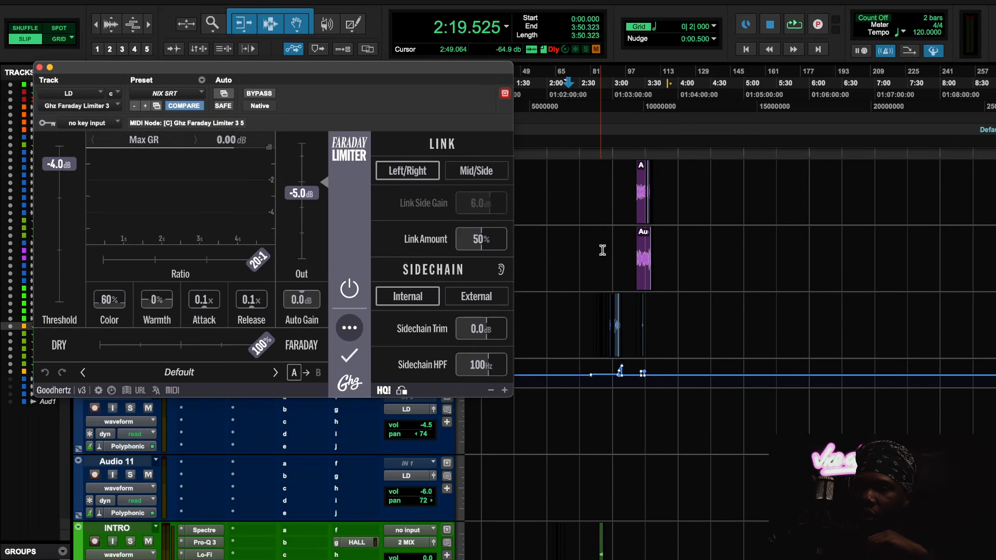
pyautogui.scroll(5, 603, 250)
pyautogui.scroll(5, 607, 260)
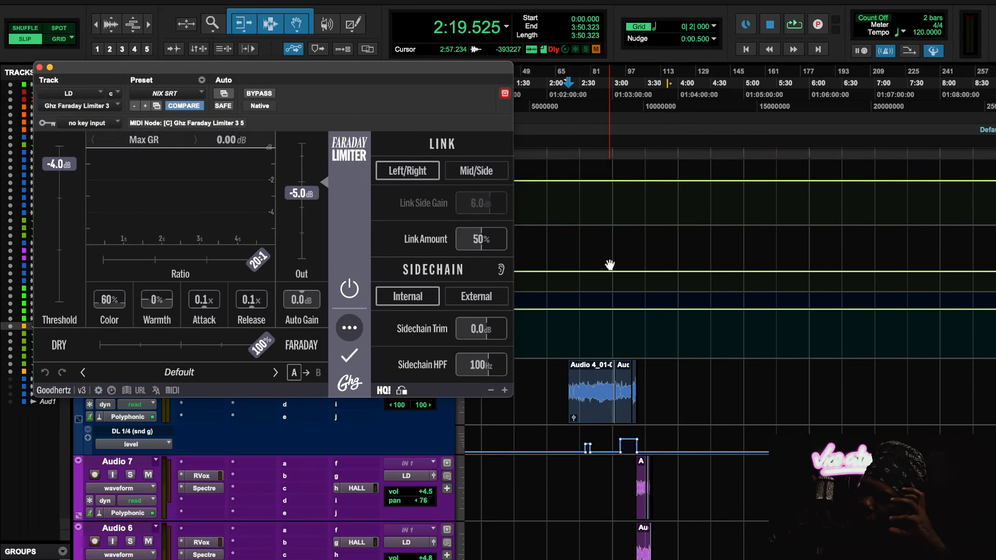
pyautogui.moveTo(569, 82); pyautogui.dragTo(577, 83)
pyautogui.scroll(-10, 651, 542)
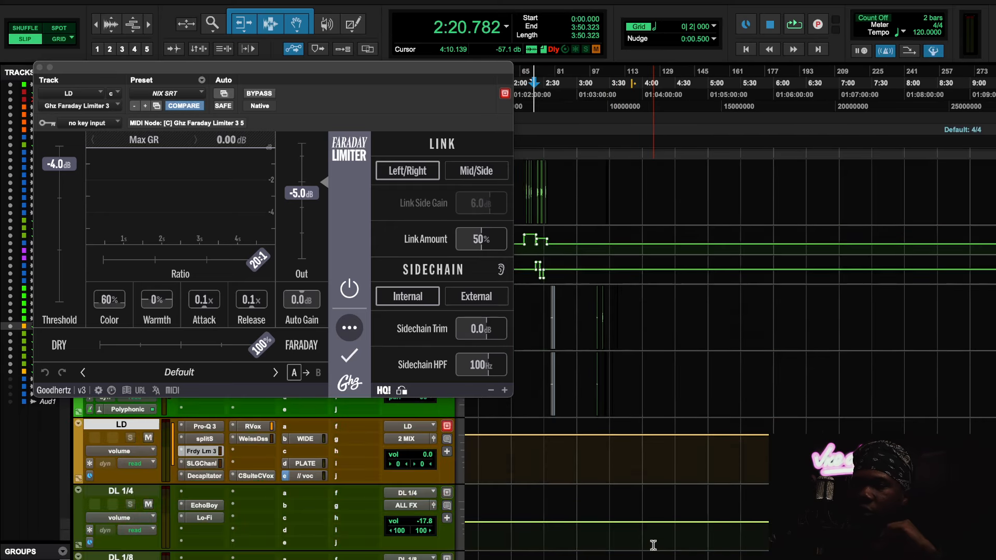
pyautogui.scroll(3, 653, 545)
pyautogui.hscroll(-2, 653, 545)
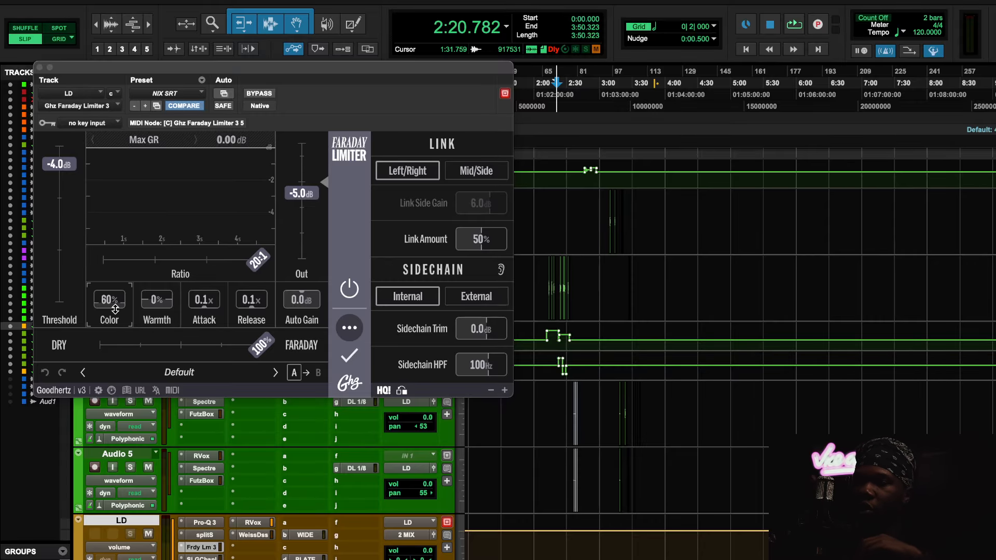
# Step: Play the vocals and compare the LD track's Faraday Limiter bypassed and active
pyautogui.press('space')
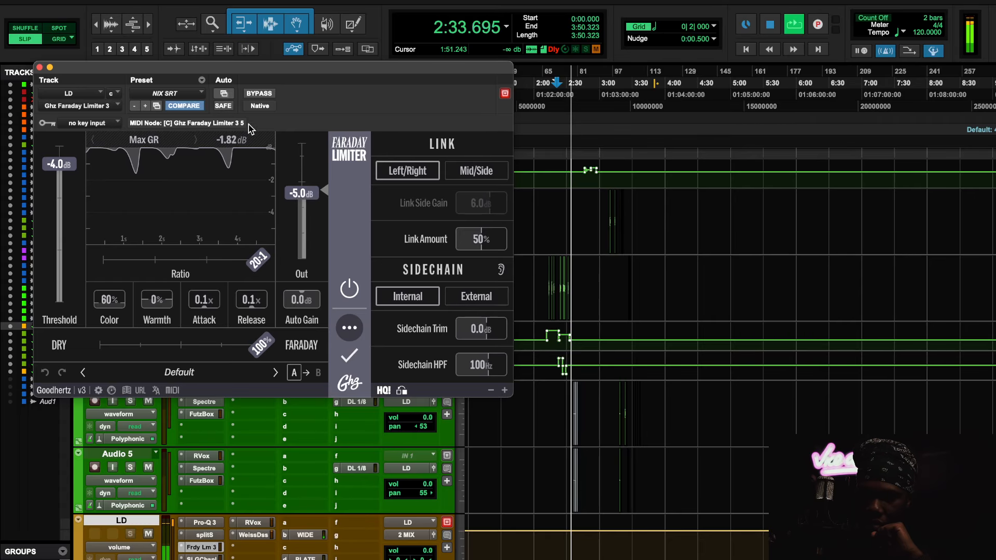
pyautogui.click(258, 93)
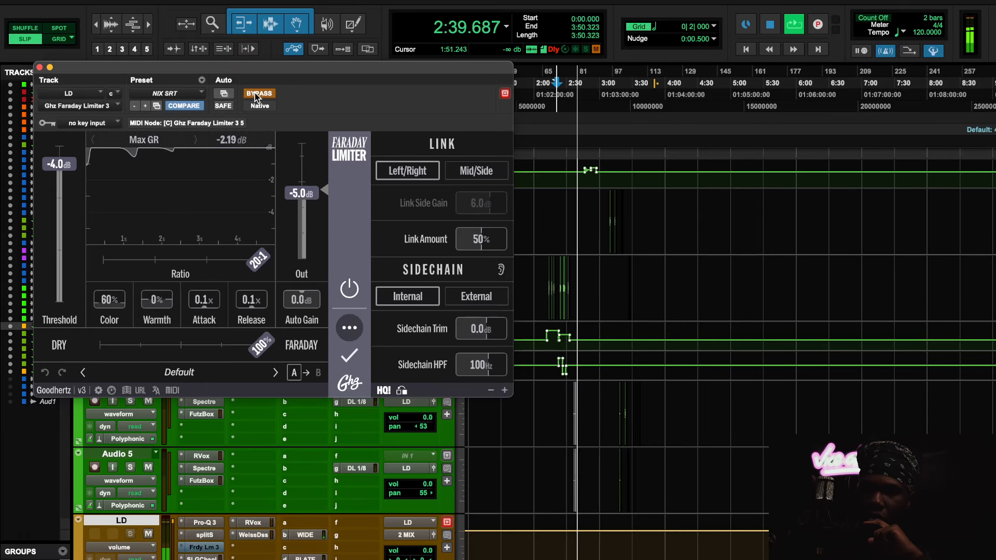
pyautogui.click(256, 95)
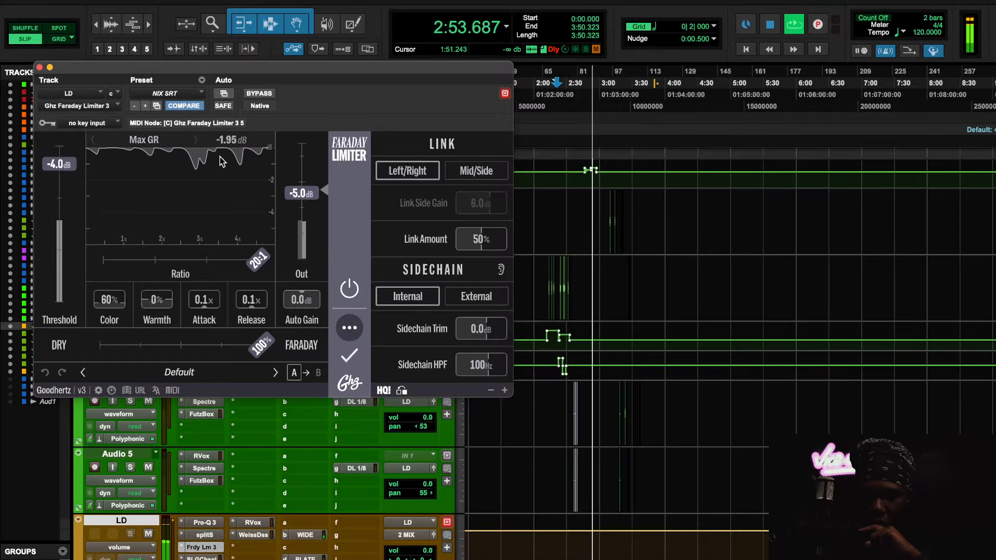
pyautogui.press('space')
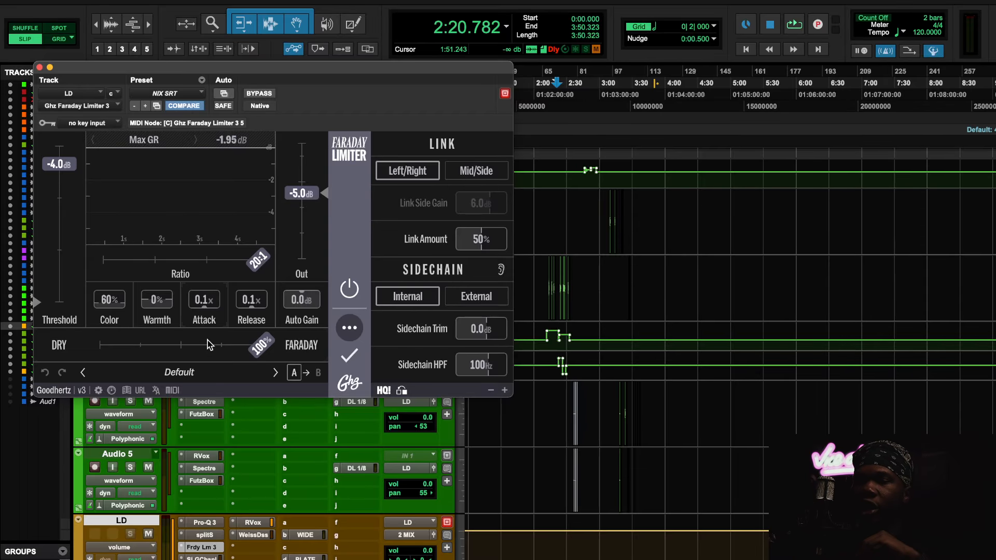
# Step: Open the SSLGChannel insert on the LD track, compare its bypassed and active sound during playback, and close it
pyautogui.click(201, 557)
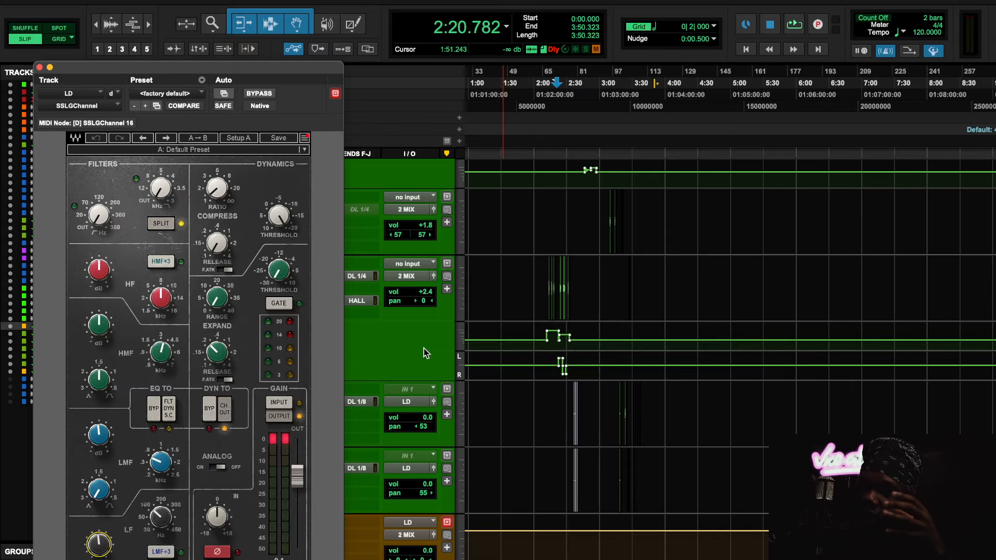
pyautogui.press('space')
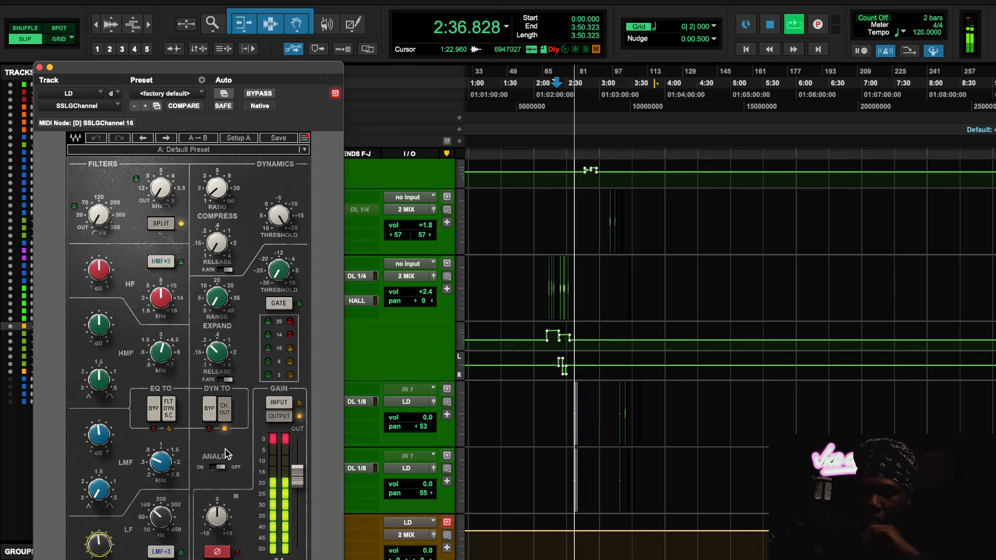
pyautogui.click(259, 94)
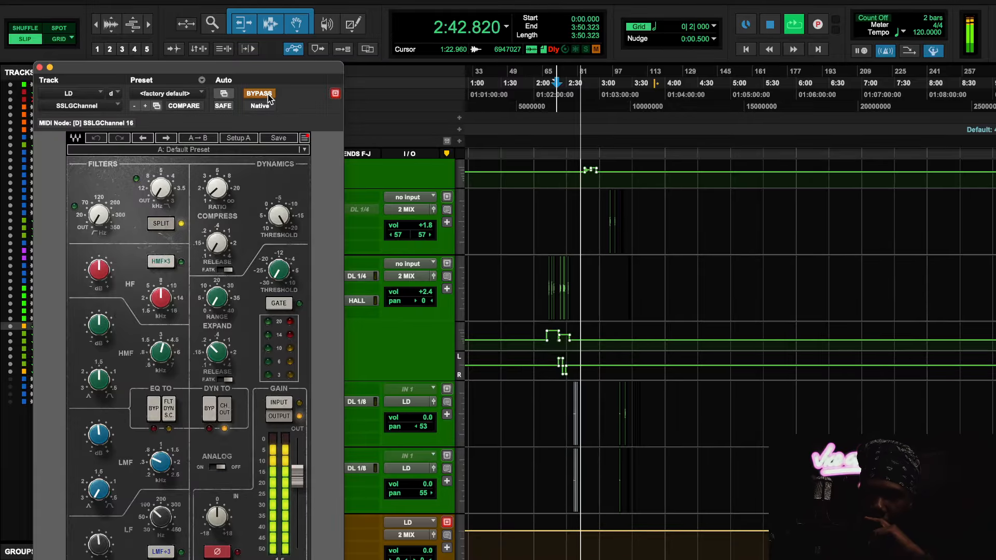
pyautogui.click(267, 95)
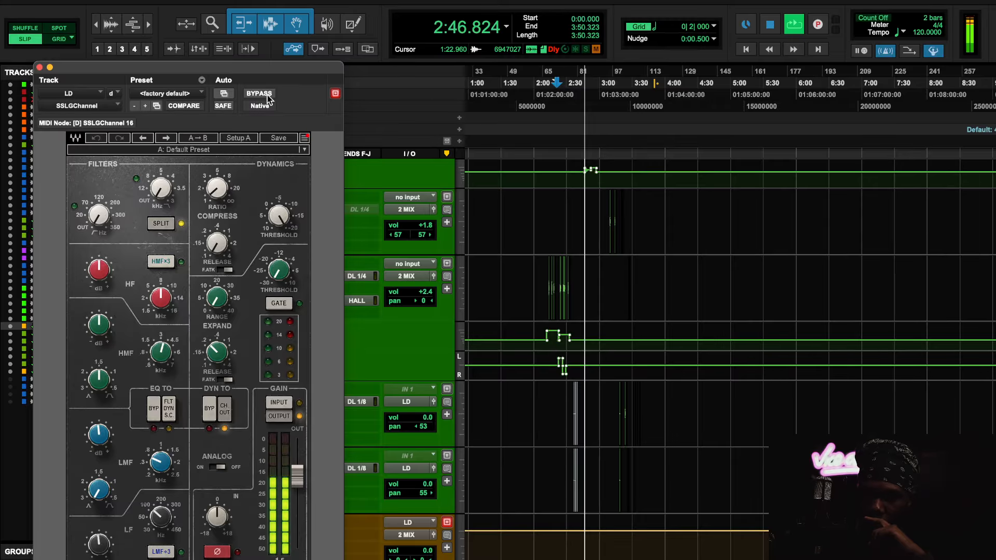
pyautogui.press('space')
pyautogui.moveTo(223, 196)
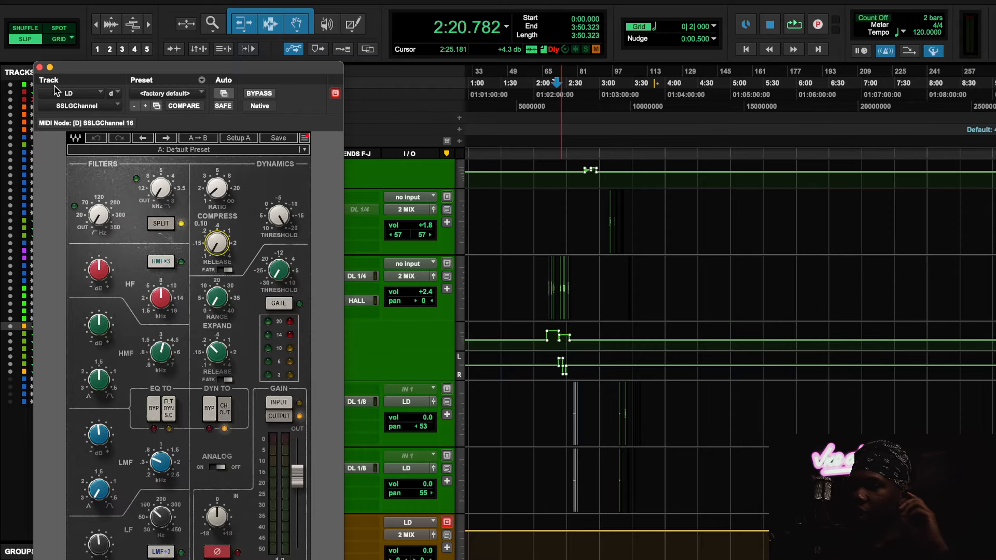
pyautogui.click(39, 67)
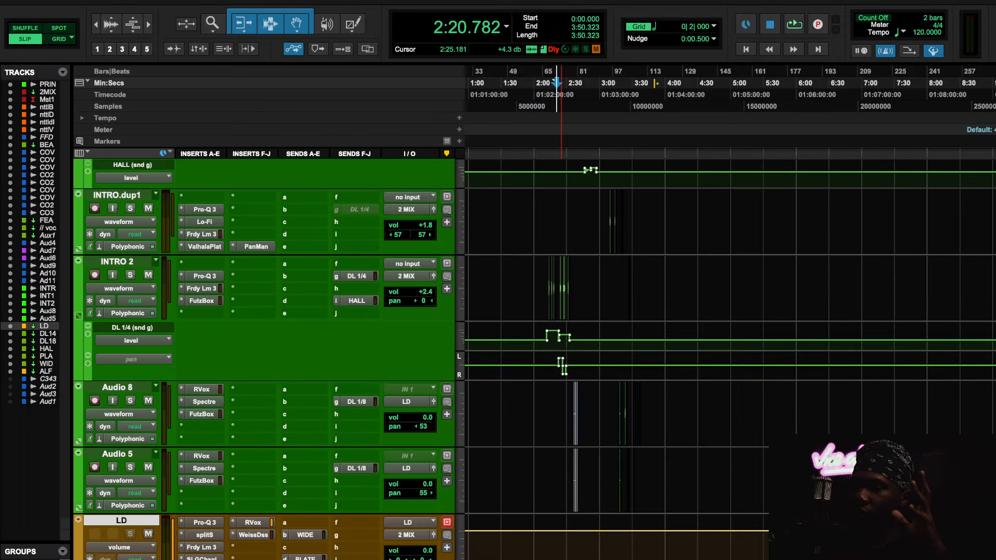
# Step: Open the Decapitator insert on the LD track and compare its bypassed and active sound during playback
pyautogui.click(203, 559)
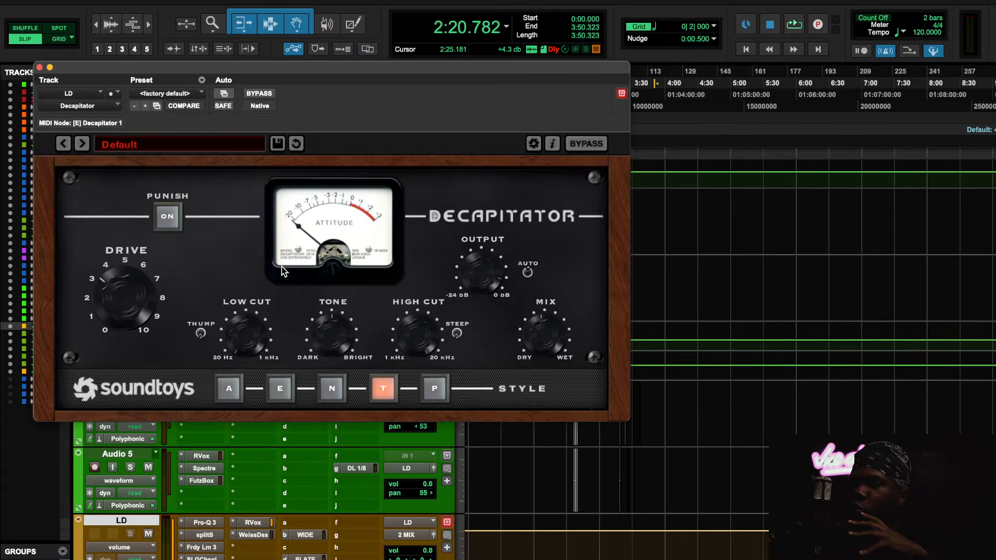
pyautogui.press('space')
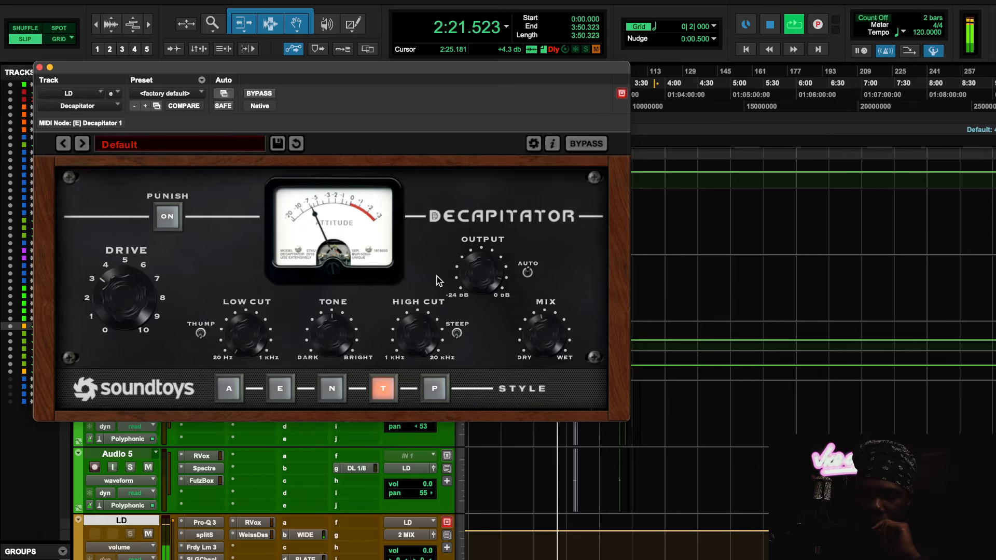
pyautogui.click(586, 145)
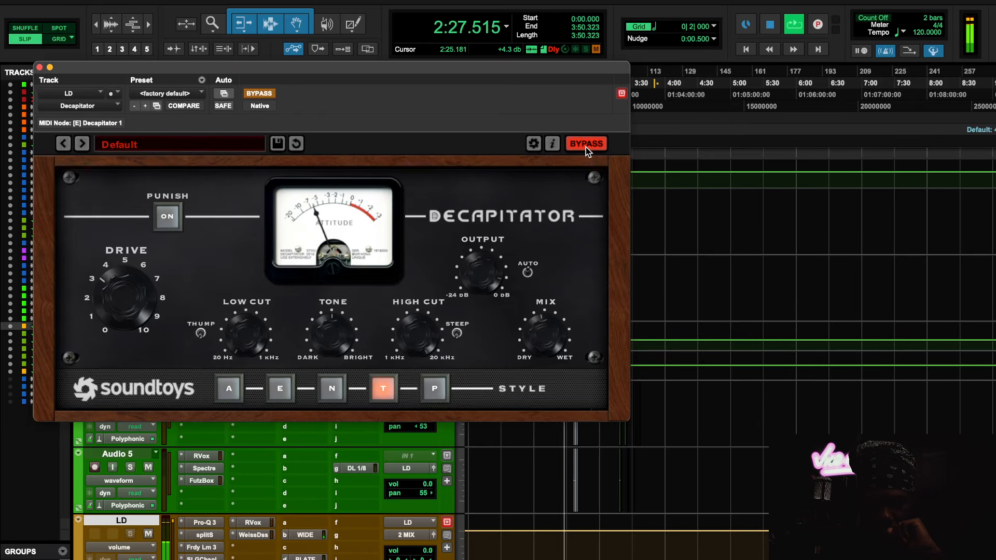
pyautogui.click(586, 145)
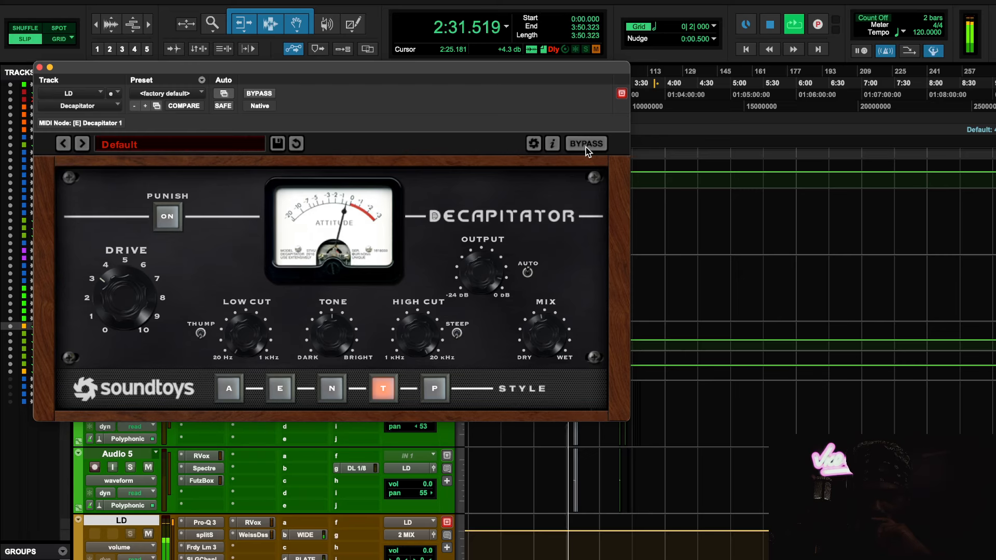
pyautogui.click(586, 145)
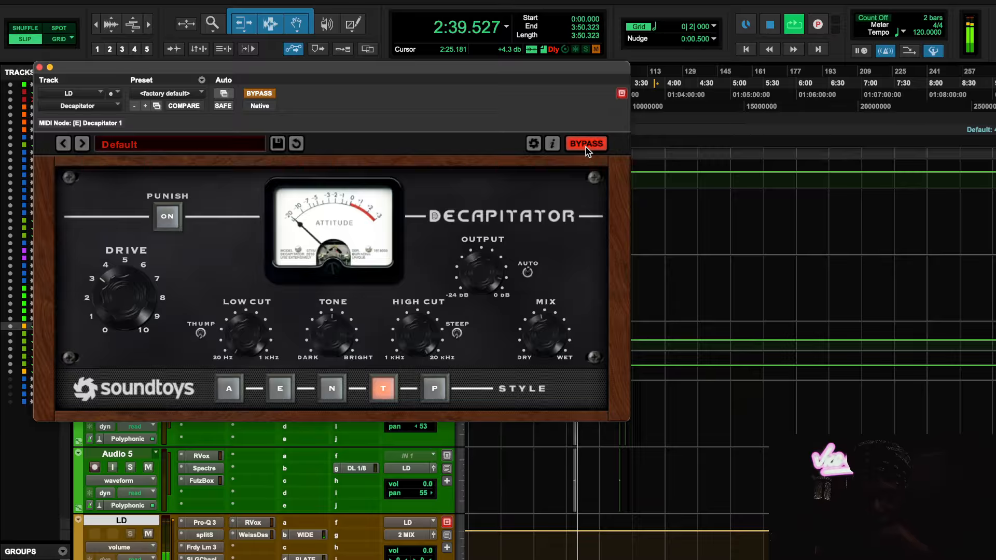
pyautogui.click(586, 147)
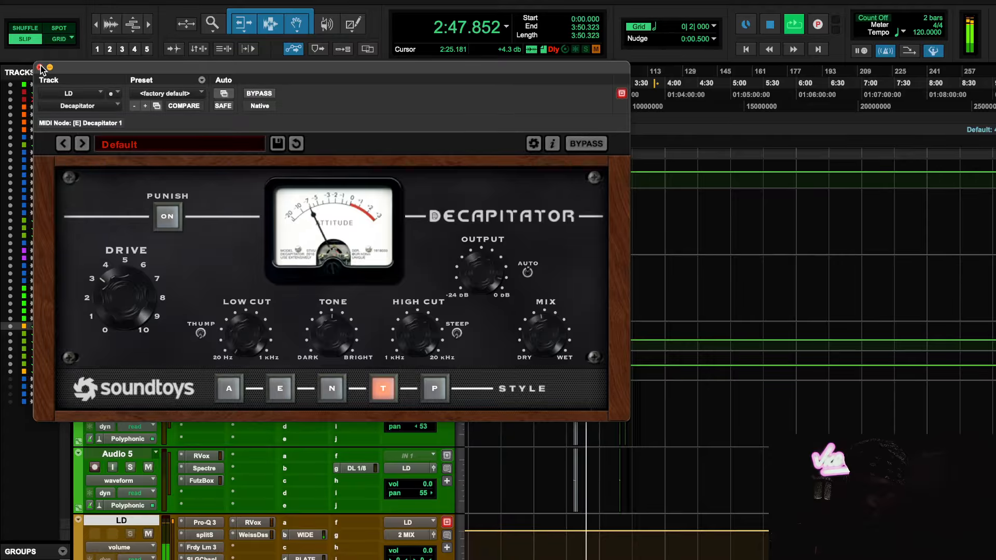
pyautogui.press('space')
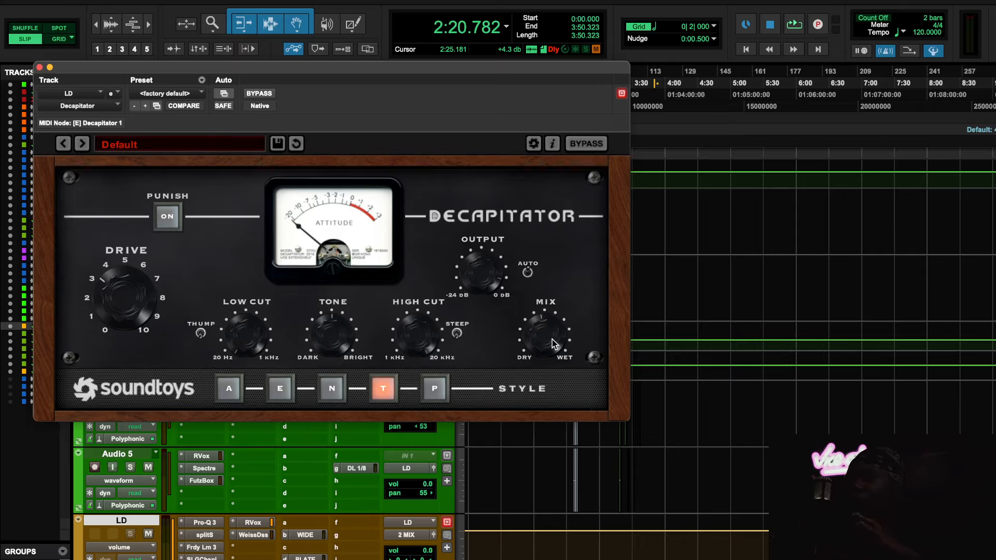
# Step: Raise the Drive of the LD track's Decapitator very slightly
pyautogui.moveTo(123, 301); pyautogui.dragTo(124, 304)
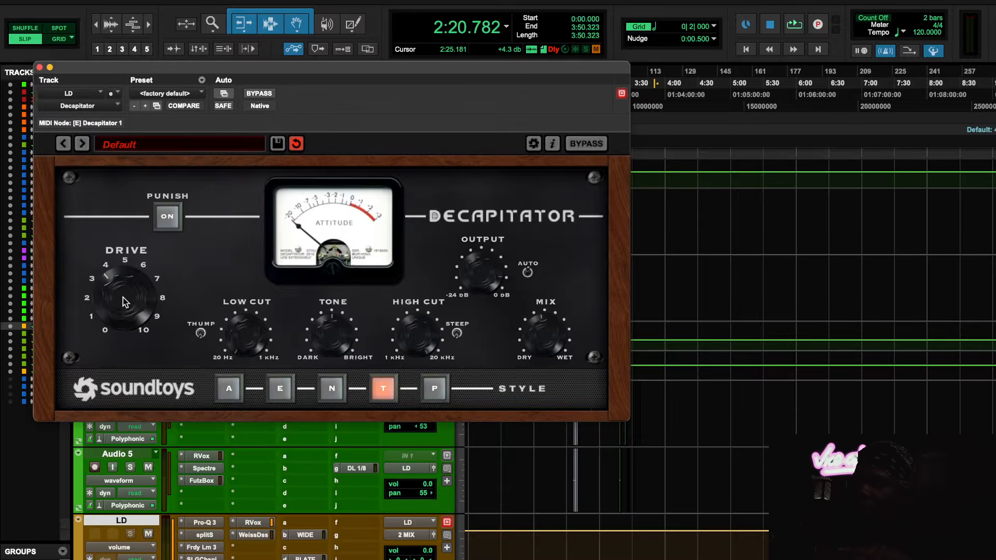
pyautogui.scroll(-5, 732, 487)
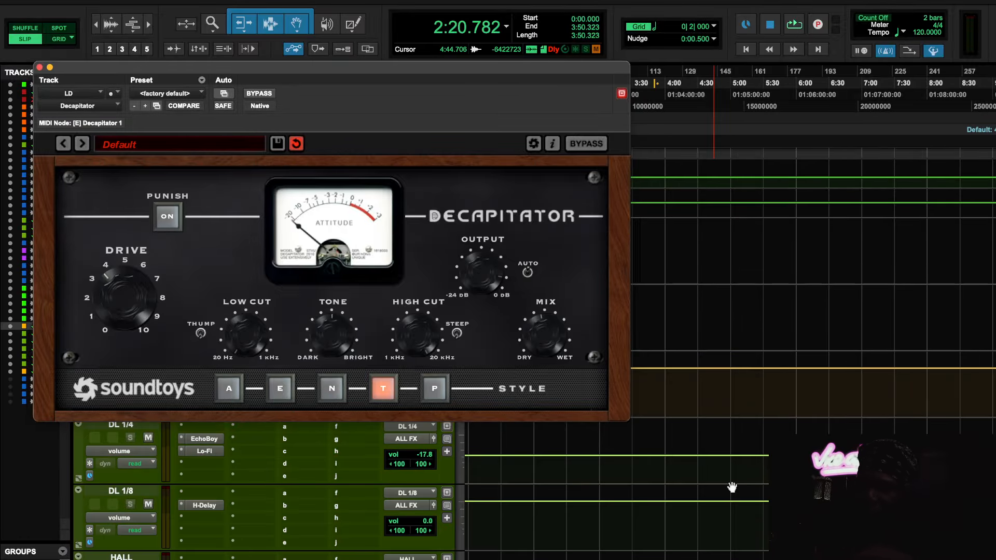
pyautogui.scroll(2, 732, 488)
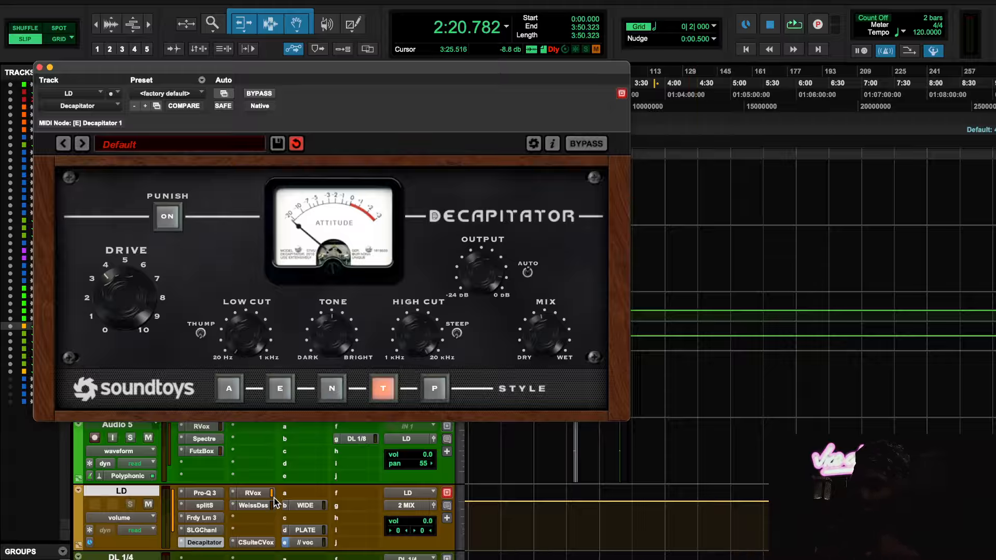
# Step: Look through the LD track's RVox, WeissDss, C-Suite C-Vox and Decapitator inserts
pyautogui.click(252, 495)
pyautogui.click(252, 496)
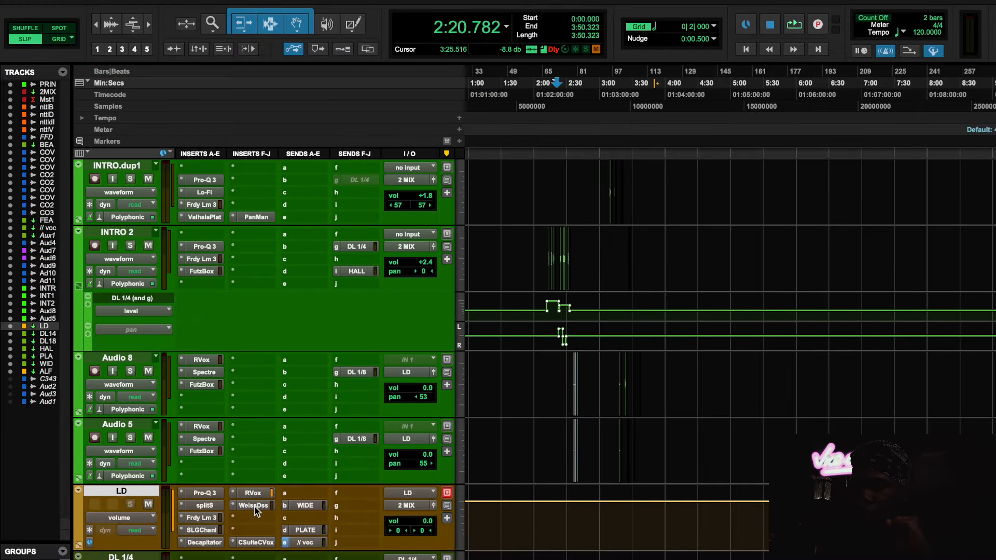
pyautogui.click(254, 507)
pyautogui.click(259, 542)
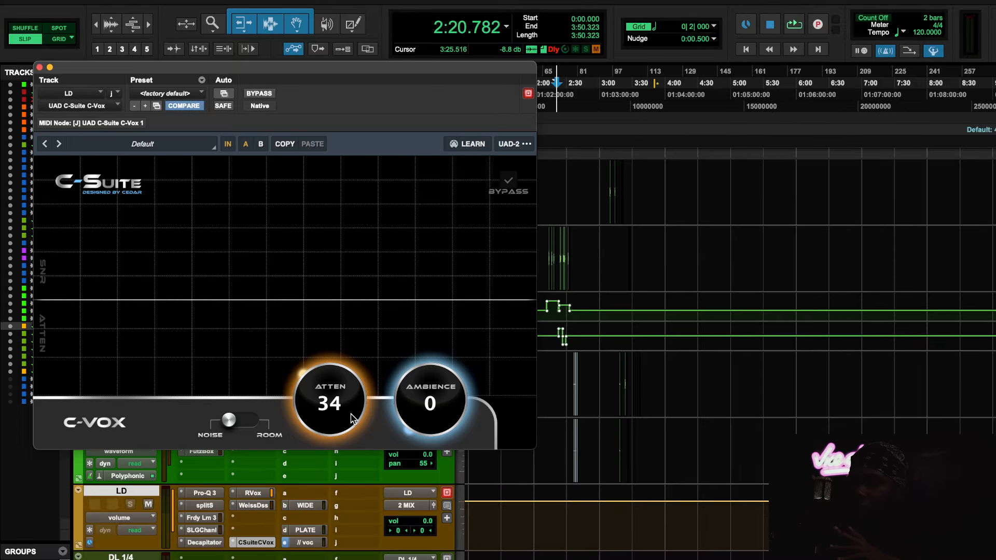
pyautogui.click(208, 543)
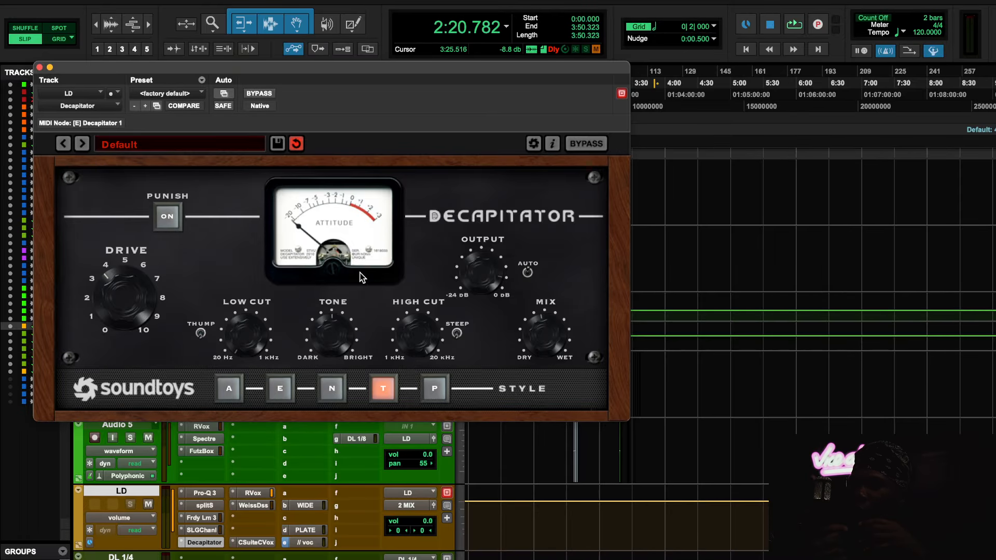
# Step: Reopen the C-Suite C-Vox insert on the LD track, compare its bypassed and active sound during playback, and close it
pyautogui.click(262, 543)
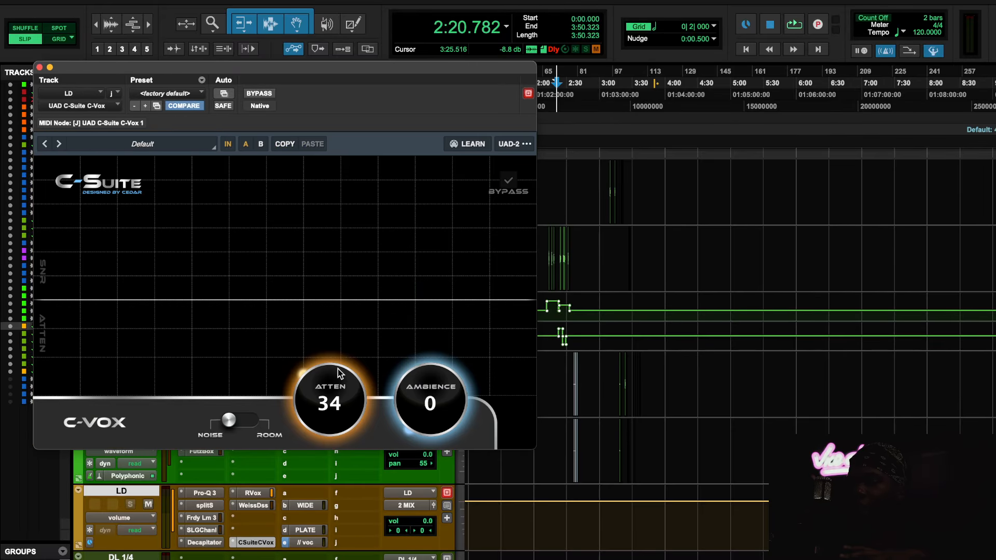
pyautogui.press('space')
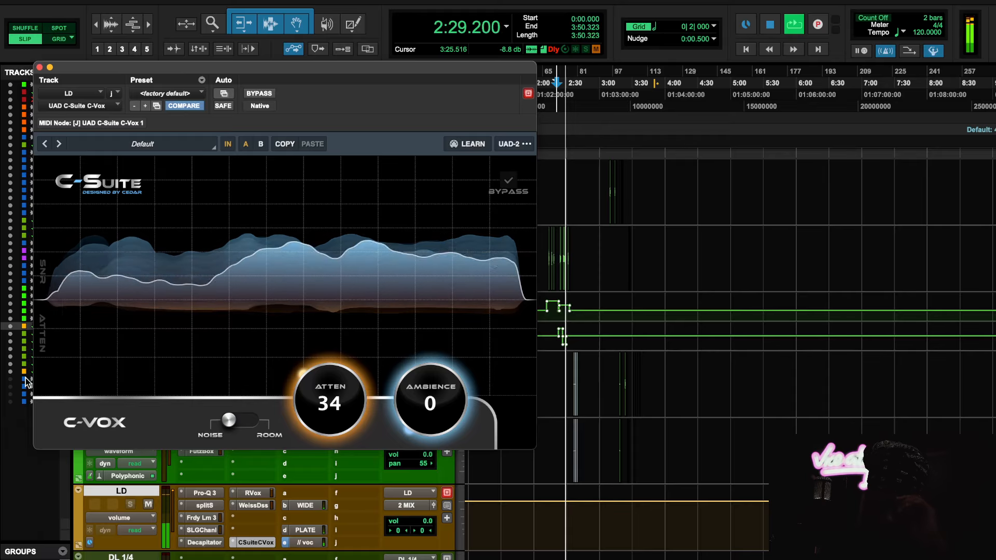
pyautogui.click(254, 93)
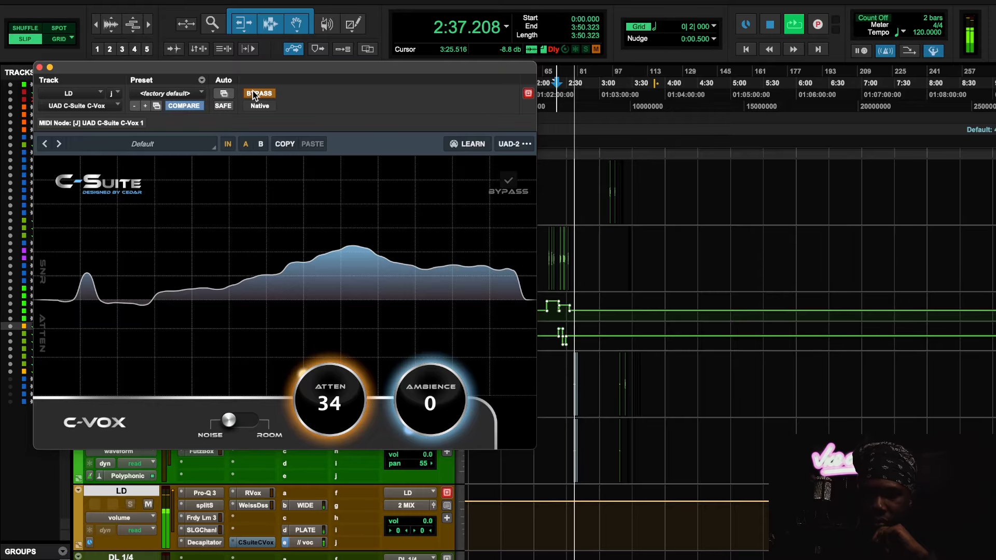
pyautogui.click(255, 93)
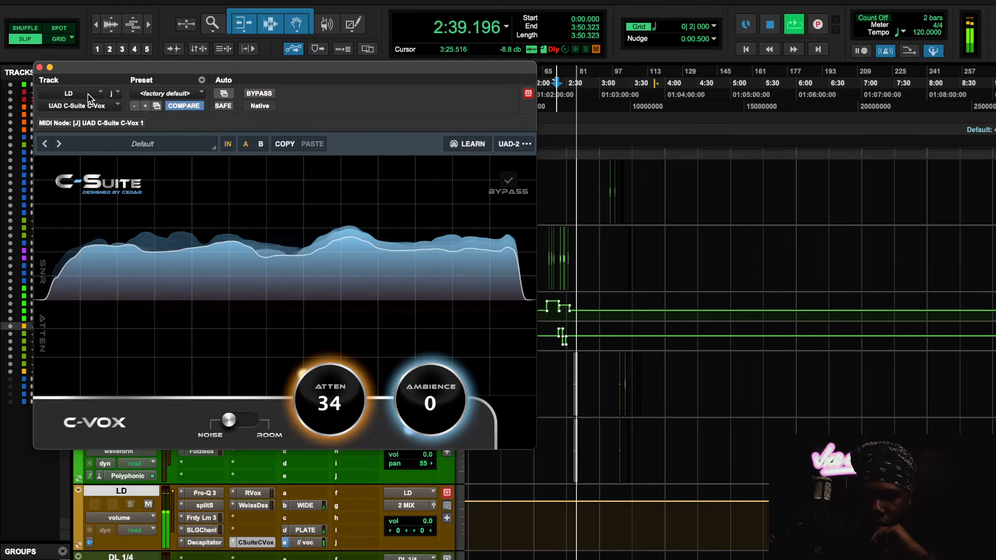
pyautogui.click(41, 67)
# Step: Check the Seventh Heaven reverb insert on the PLATE track during playback, close it and stop playback
pyautogui.scroll(-5, 314, 369)
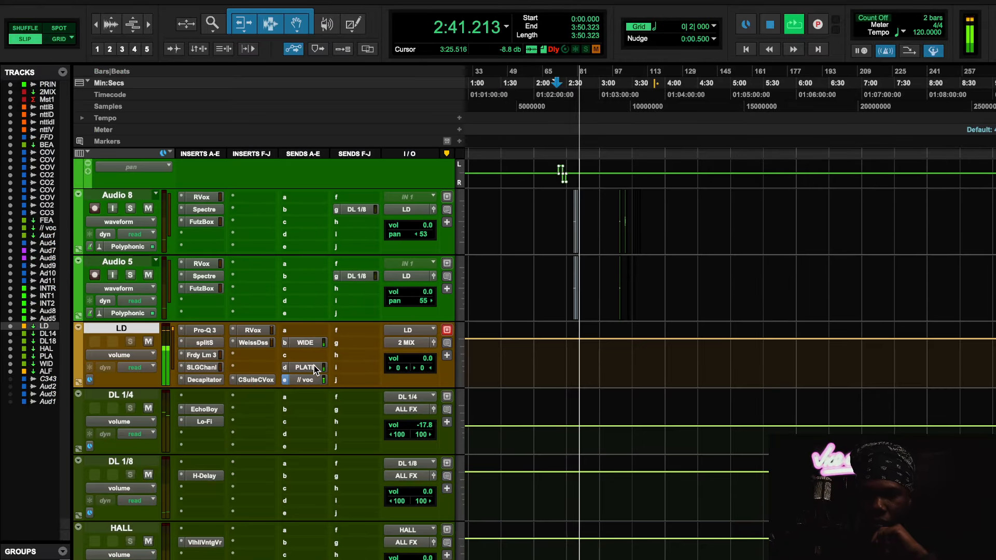
pyautogui.scroll(8, 314, 369)
pyautogui.scroll(-8, 314, 369)
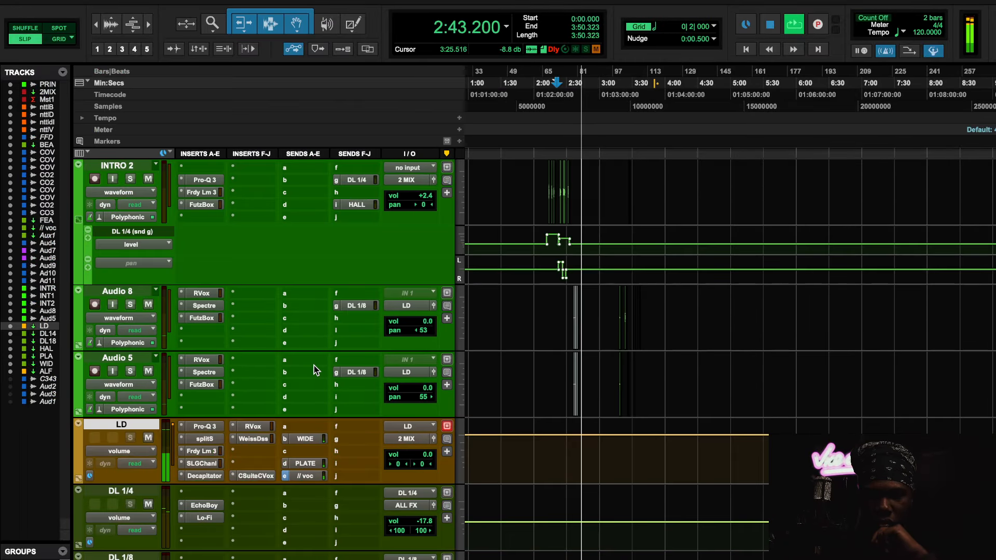
pyautogui.scroll(-2, 314, 370)
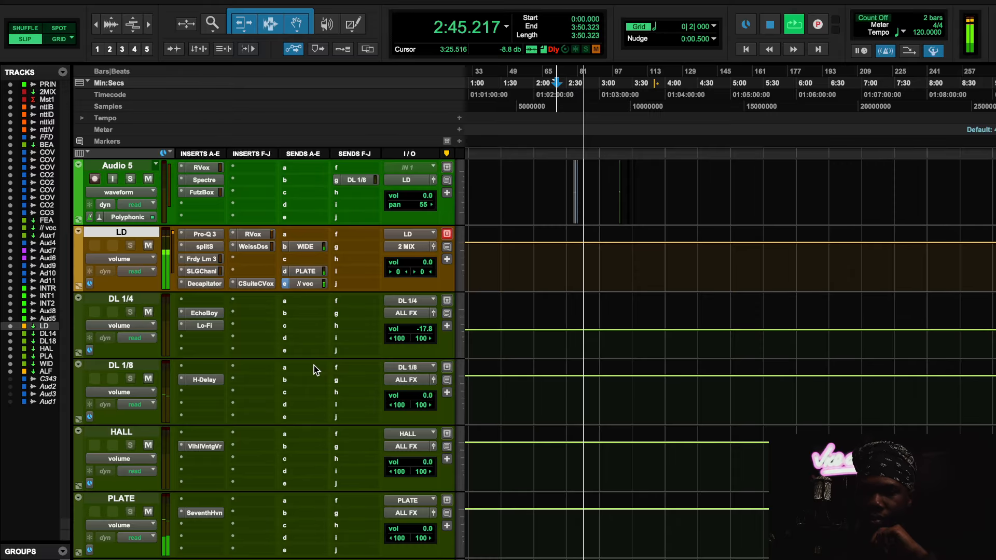
pyautogui.click(212, 513)
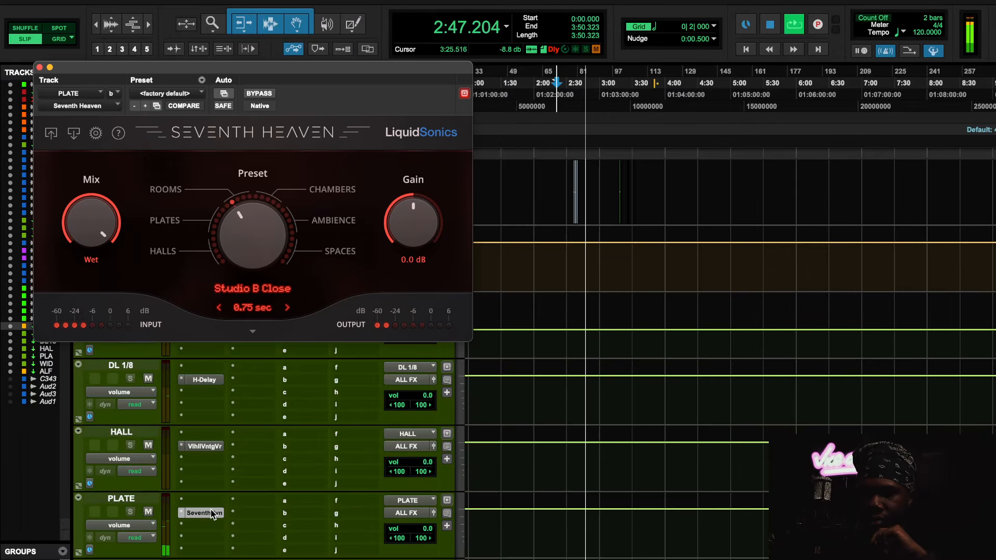
pyautogui.click(211, 513)
pyautogui.press('space')
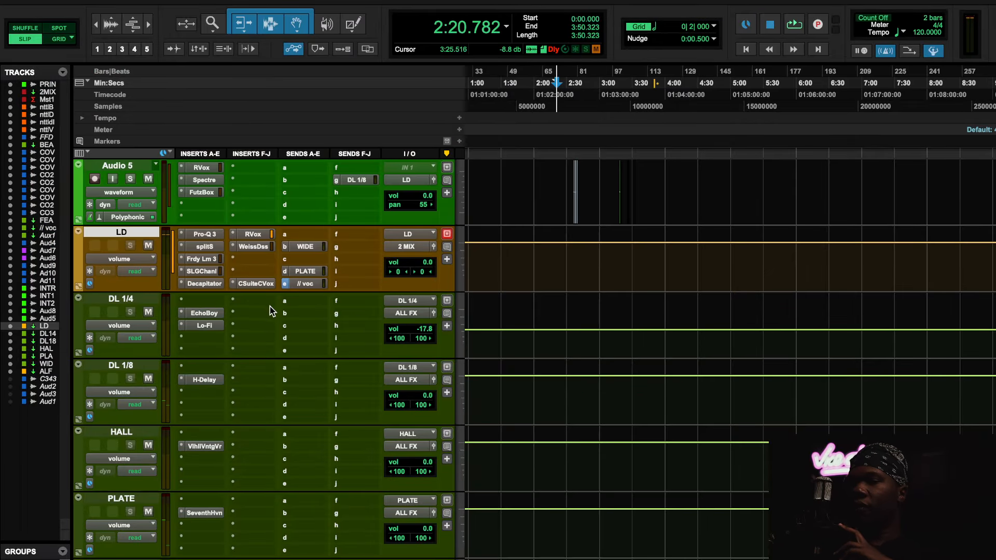
# Step: Reopen the Seventh Heaven insert on the PLATE track and start playback
pyautogui.click(201, 514)
pyautogui.scroll(5, 373, 468)
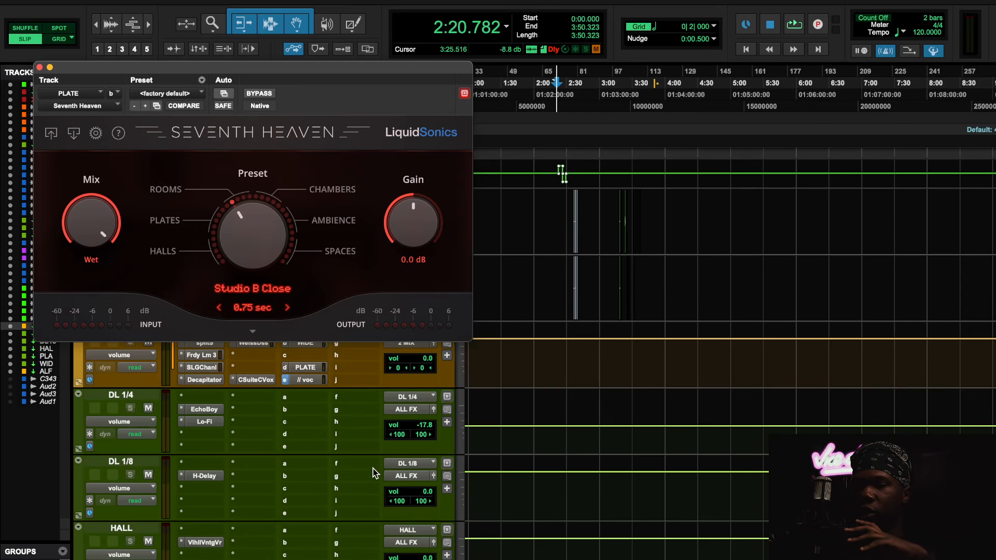
pyautogui.scroll(-3, 356, 522)
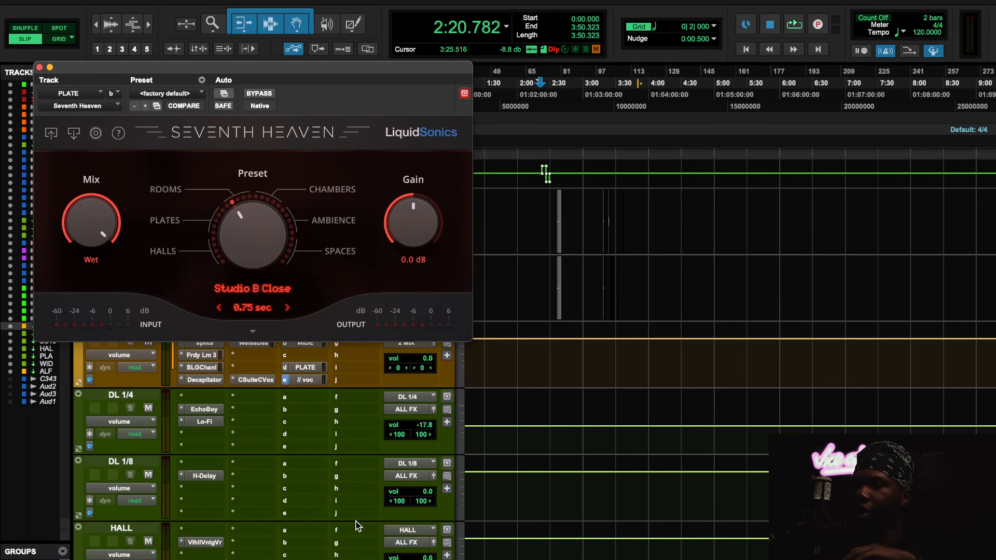
pyautogui.press('space')
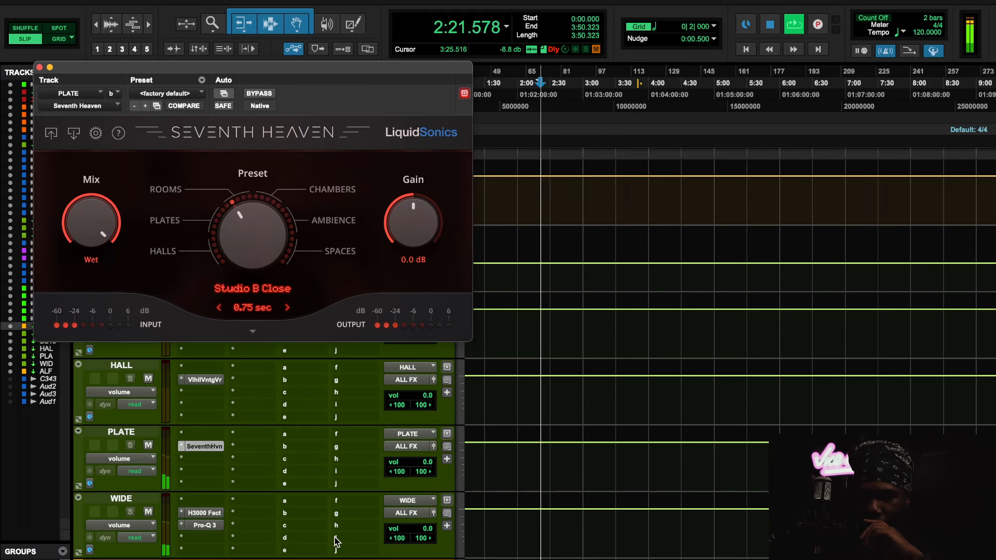
pyautogui.scroll(-3, 363, 508)
# Step: Audition the PLATE track muted and unmuted with its volume at +12.0, return the volume to 0.0 and stop playback
pyautogui.moveTo(418, 467); pyautogui.dragTo(419, 424)
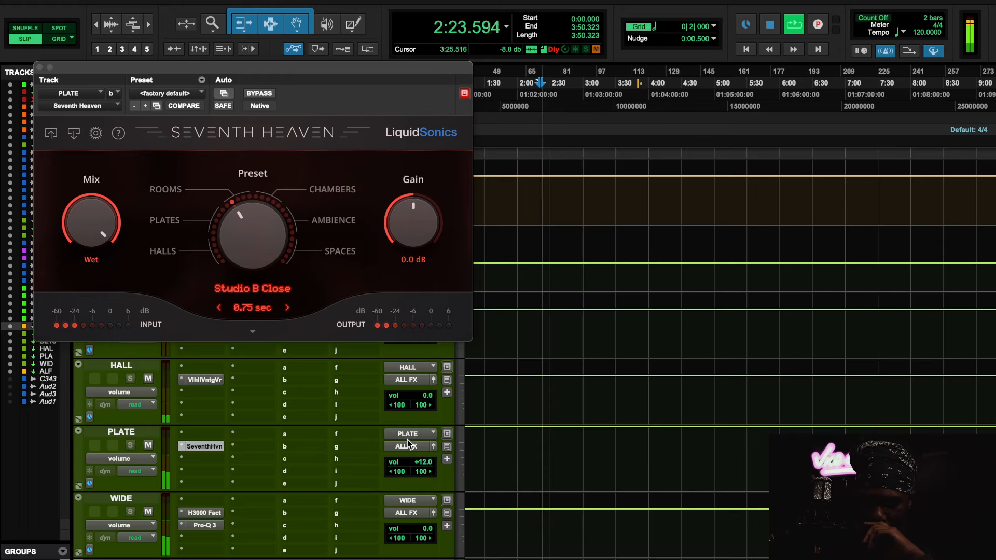
pyautogui.click(148, 445)
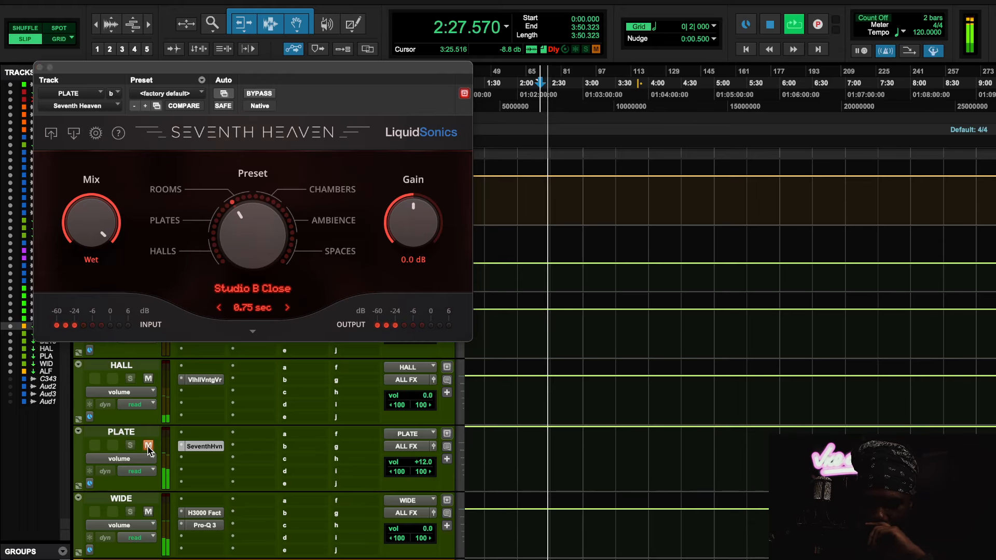
pyautogui.click(148, 446)
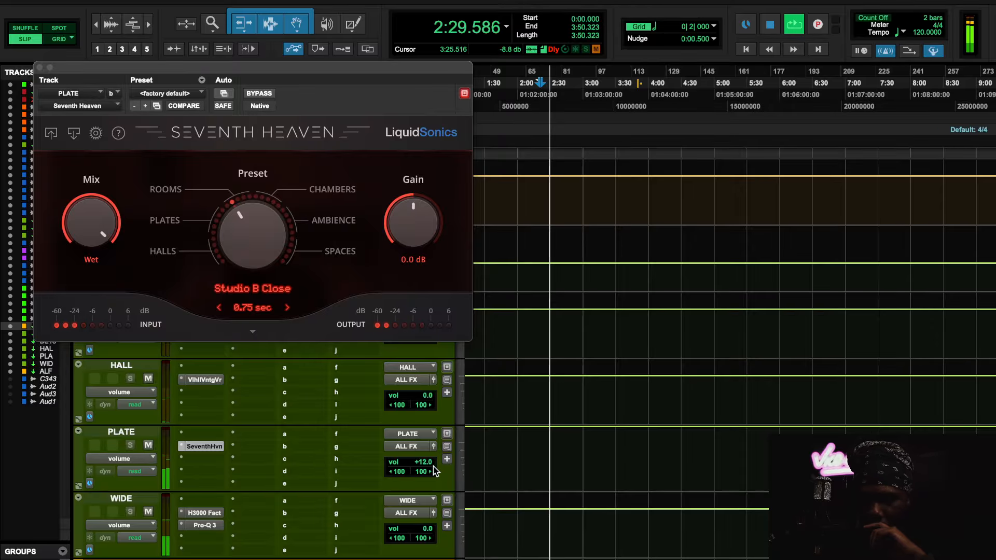
pyautogui.moveTo(430, 466); pyautogui.dragTo(431, 478)
pyautogui.press('space')
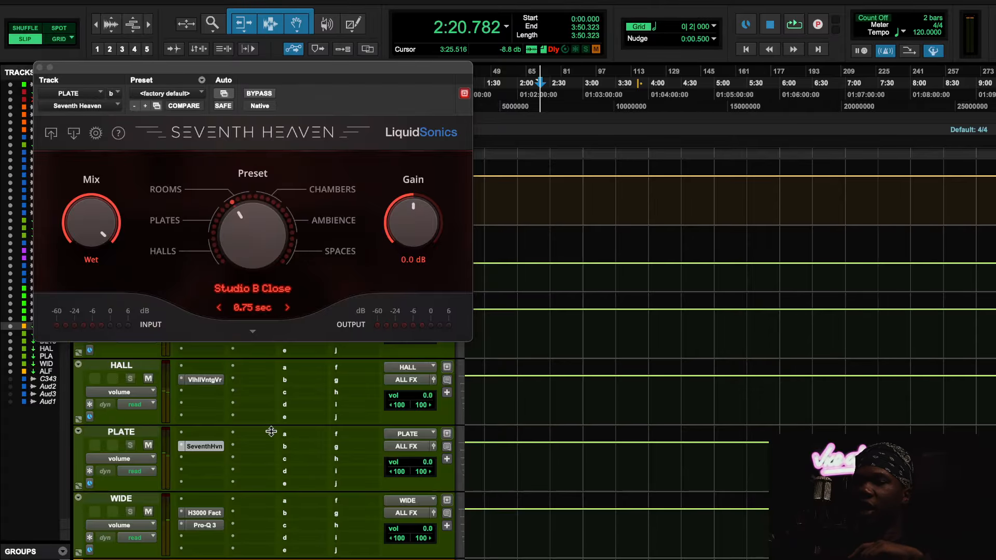
pyautogui.scroll(10, 270, 432)
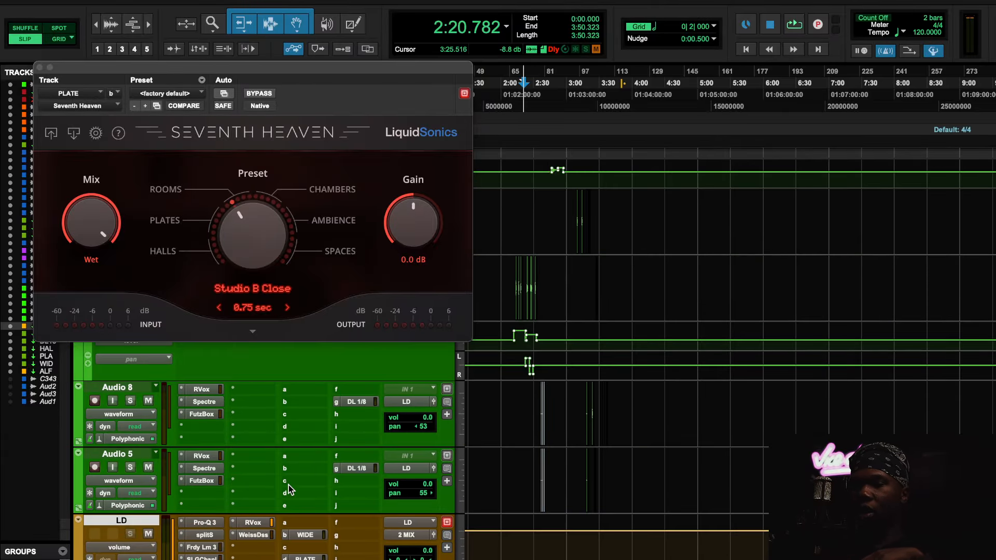
pyautogui.scroll(10, 288, 484)
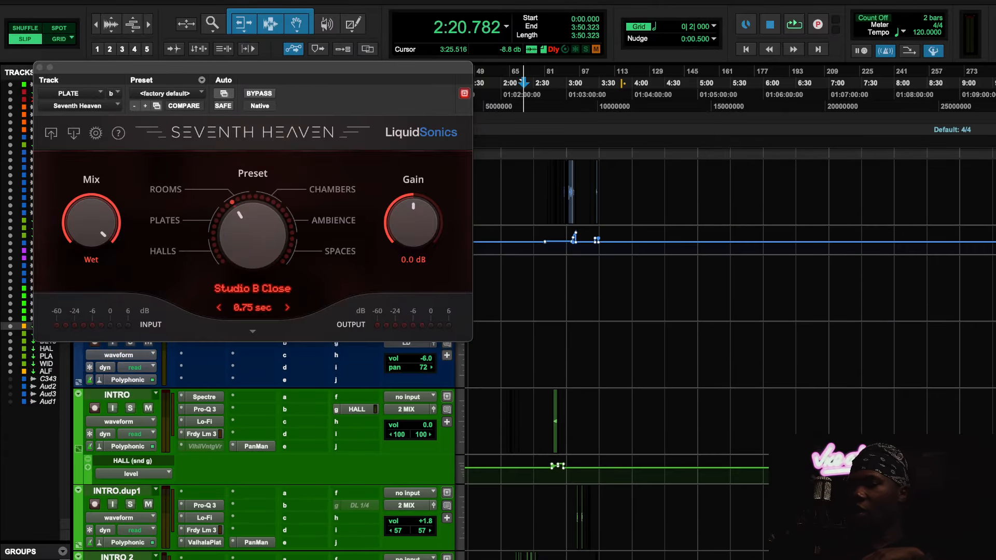
pyautogui.scroll(-15, 380, 554)
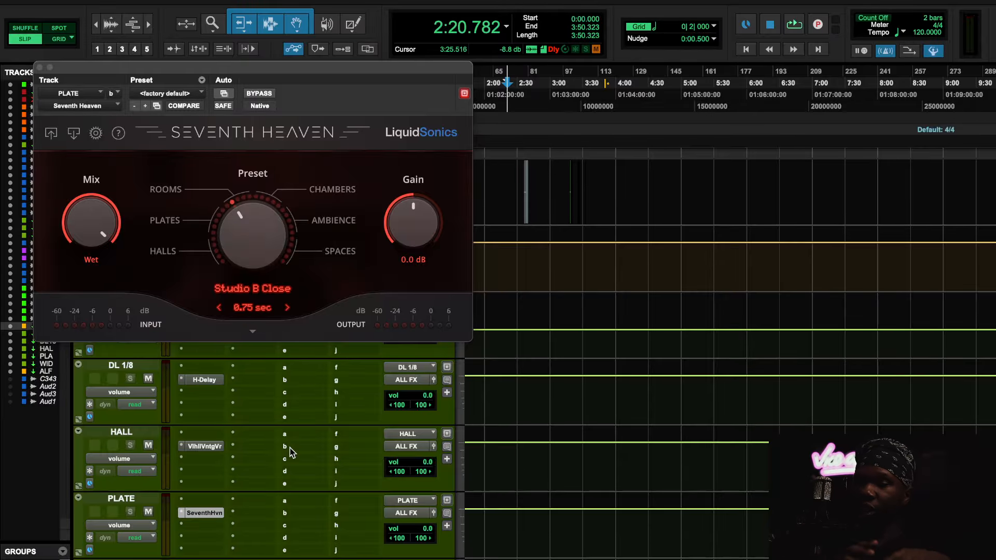
# Step: Close the PLATE track's Seventh Heaven and view the WIDE track's H3000 Factory and Pro-Q 3 inserts
pyautogui.click(197, 514)
pyautogui.scroll(-5, 199, 487)
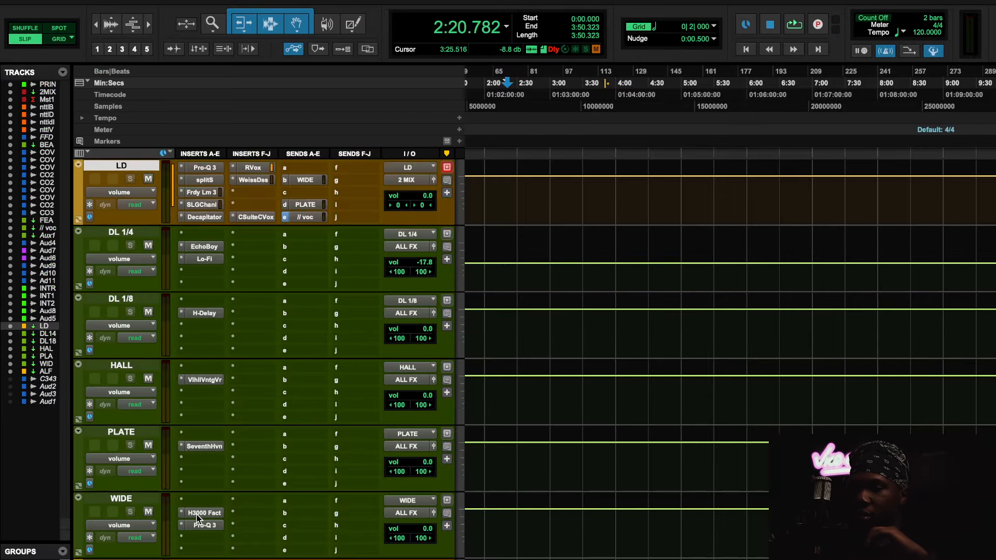
pyautogui.click(201, 446)
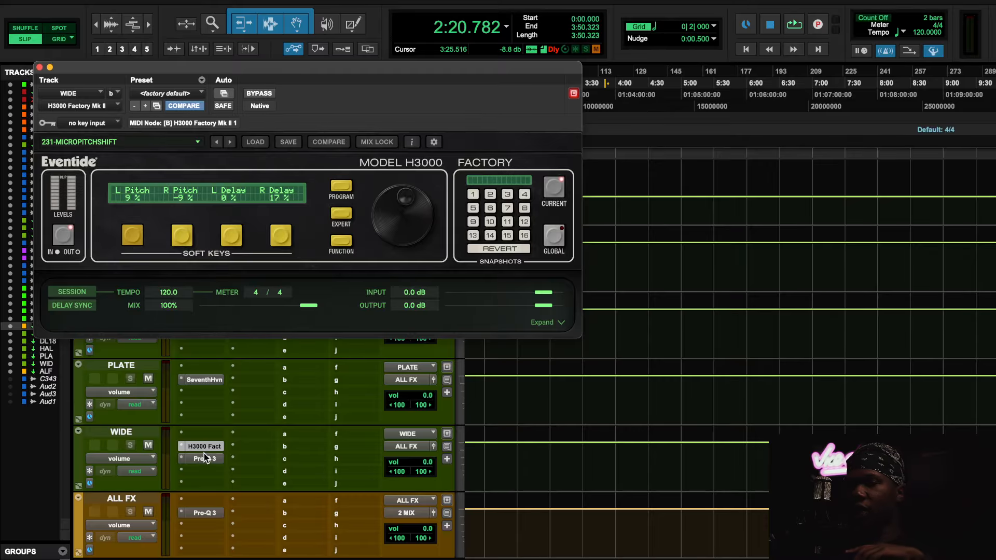
pyautogui.click(204, 458)
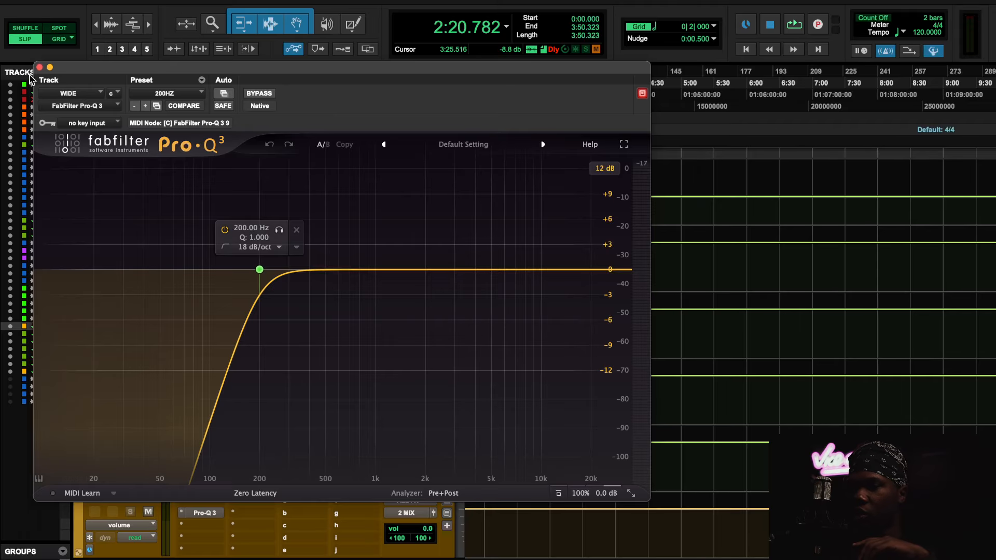
# Step: Switch from the WIDE track's Pro-Q 3 to its H3000 Factory insert and audition the track with its volume at +12.0
pyautogui.click(40, 68)
pyautogui.click(211, 447)
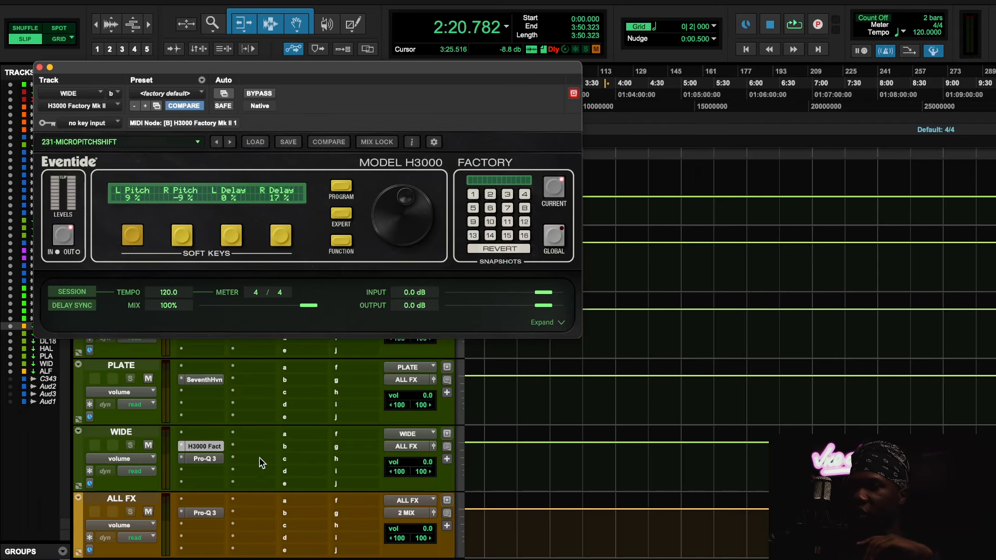
pyautogui.press('space')
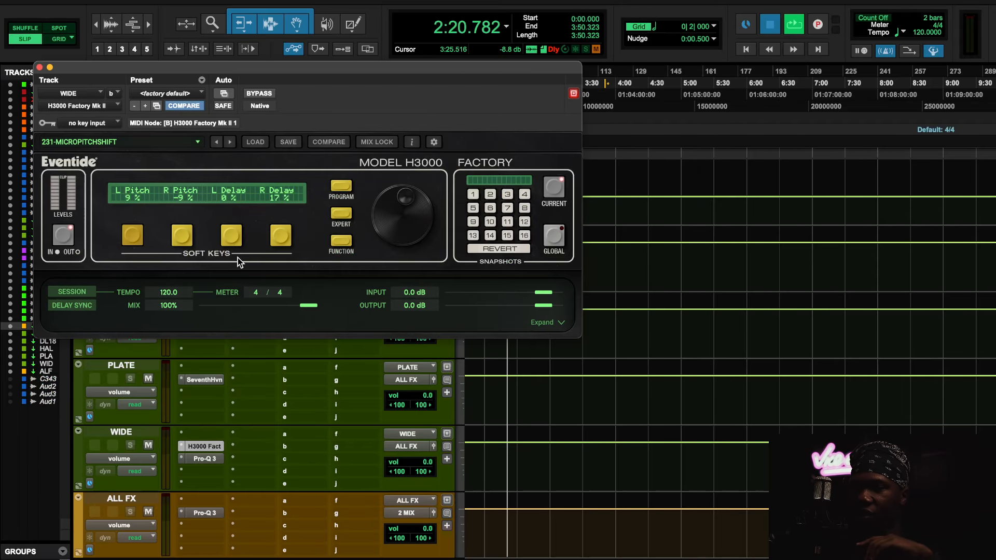
pyautogui.click(422, 460)
pyautogui.moveTo(423, 463); pyautogui.dragTo(422, 446)
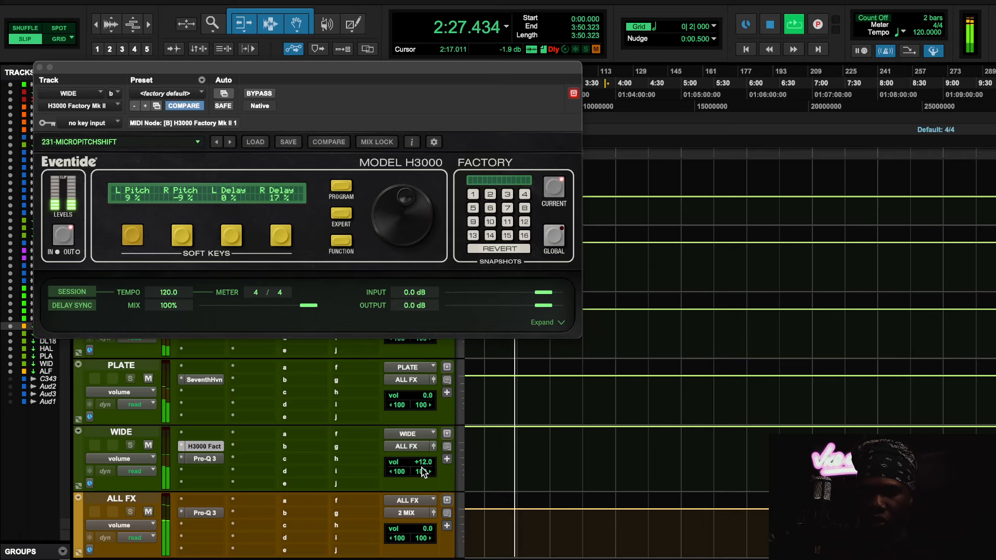
# Step: Check the LD bus's send to WIDE and the WIDE track's Pro-Q 3 insert, closing both windows
pyautogui.scroll(10, 296, 495)
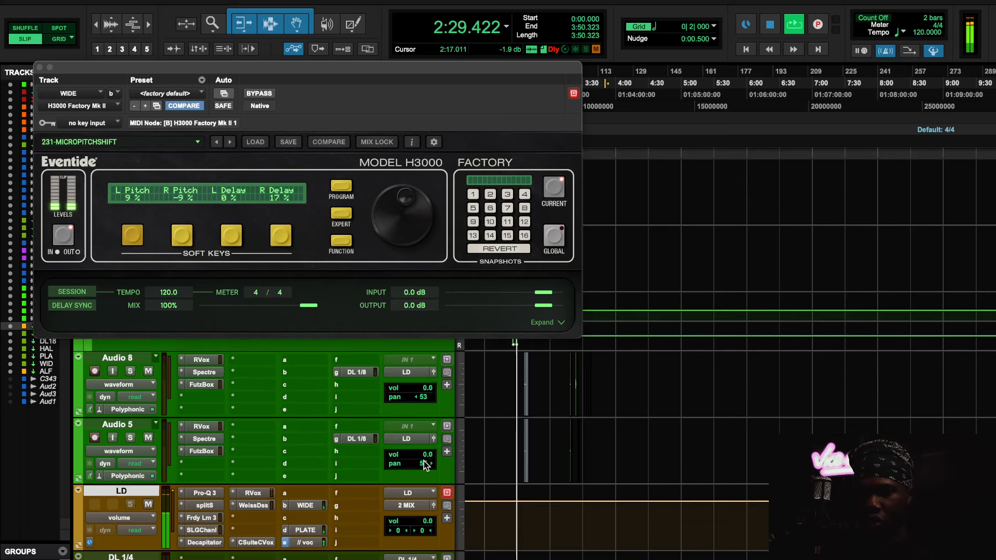
pyautogui.click(304, 505)
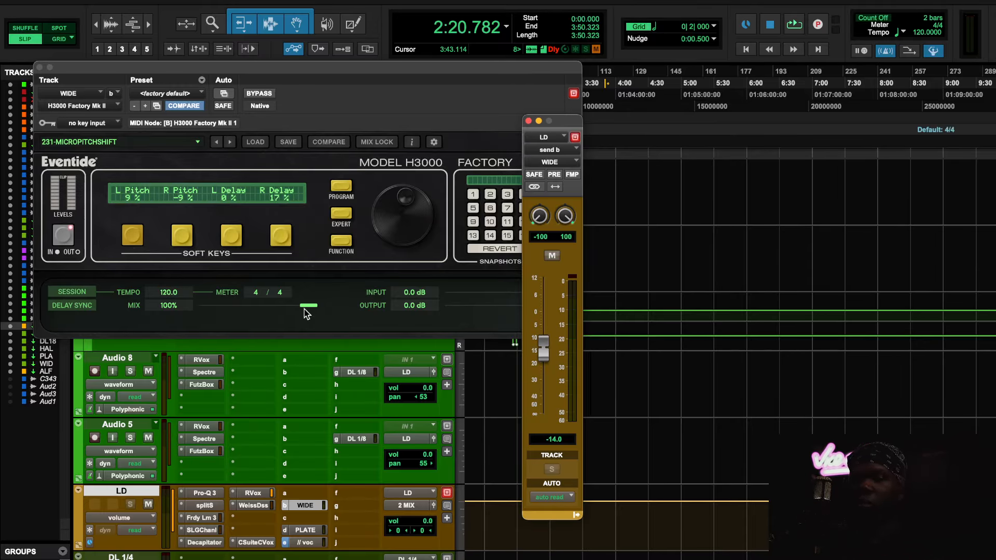
pyautogui.scroll(-10, 258, 366)
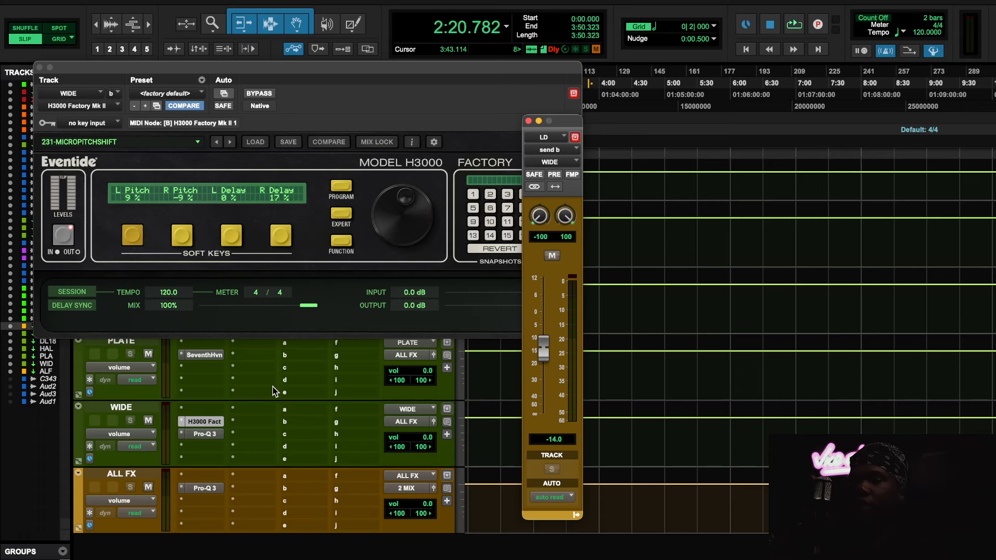
pyautogui.click(199, 433)
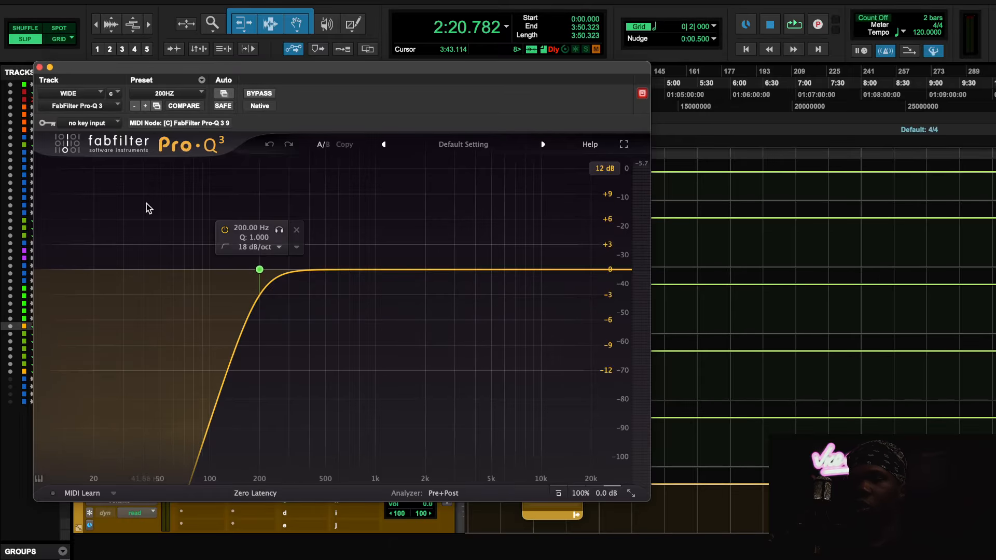
pyautogui.click(39, 67)
pyautogui.scroll(3, 304, 398)
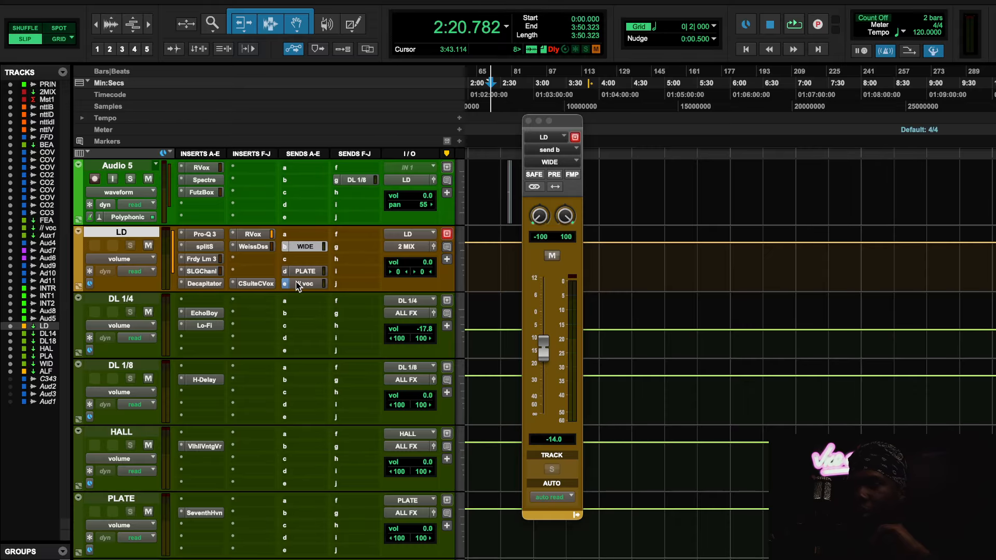
pyautogui.scroll(5, 307, 329)
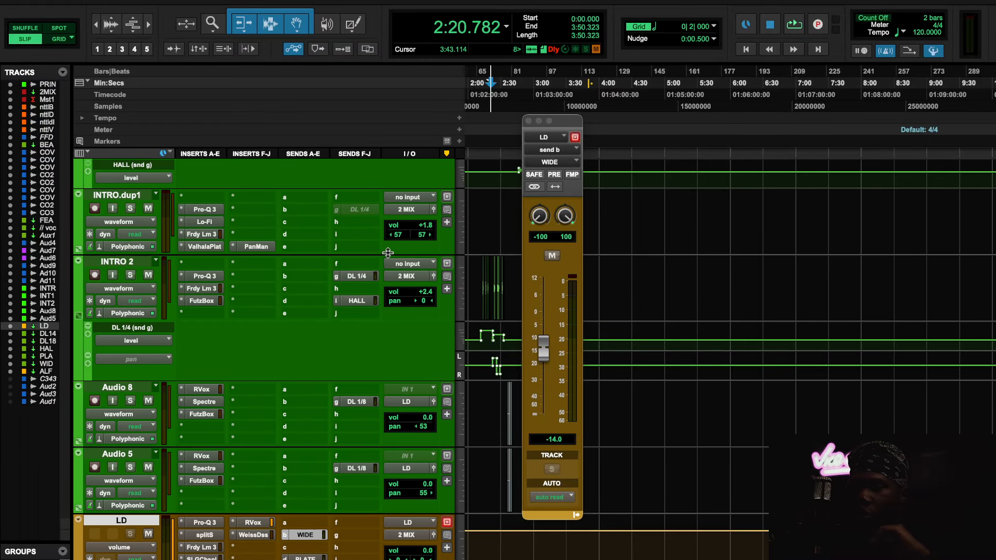
pyautogui.scroll(3, 386, 254)
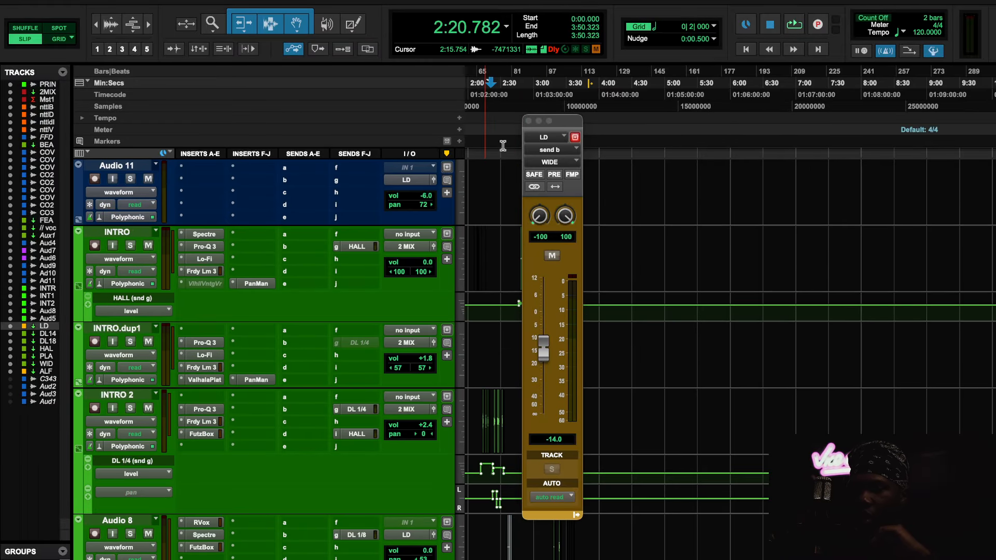
pyautogui.click(529, 121)
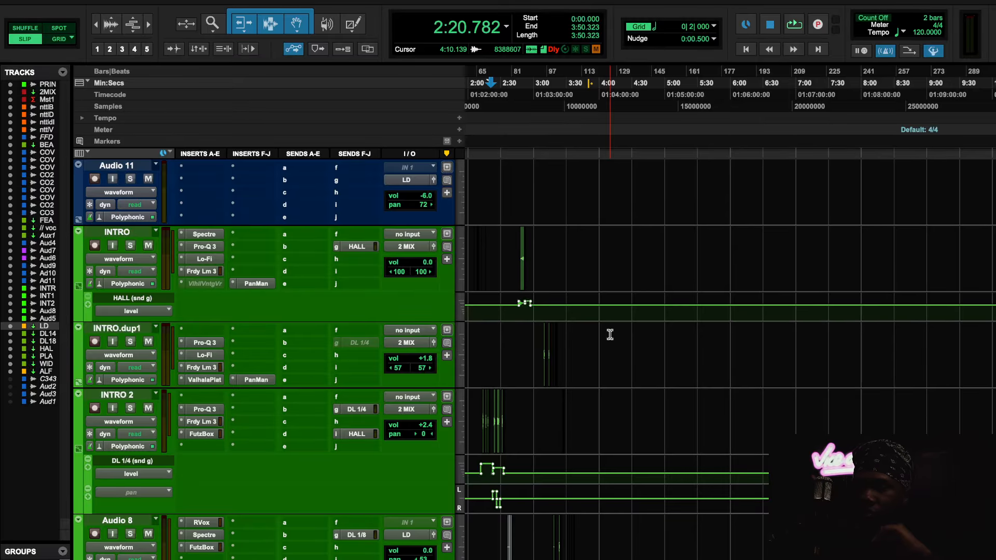
# Step: Play the song from about 2:12, at the start of the INTRO 2 clips
pyautogui.press('t')
pyautogui.press('t')
pyautogui.press('t')
pyautogui.hscroll(-3, 609, 334)
pyautogui.scroll(1, 609, 337)
pyautogui.scroll(-4, 610, 335)
pyautogui.scroll(1, 609, 363)
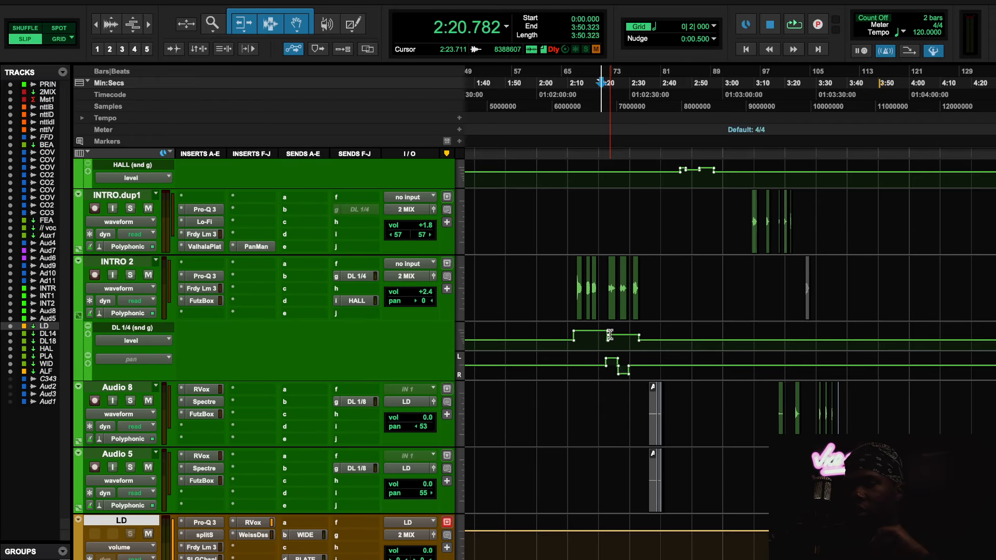
pyautogui.scroll(2, 602, 410)
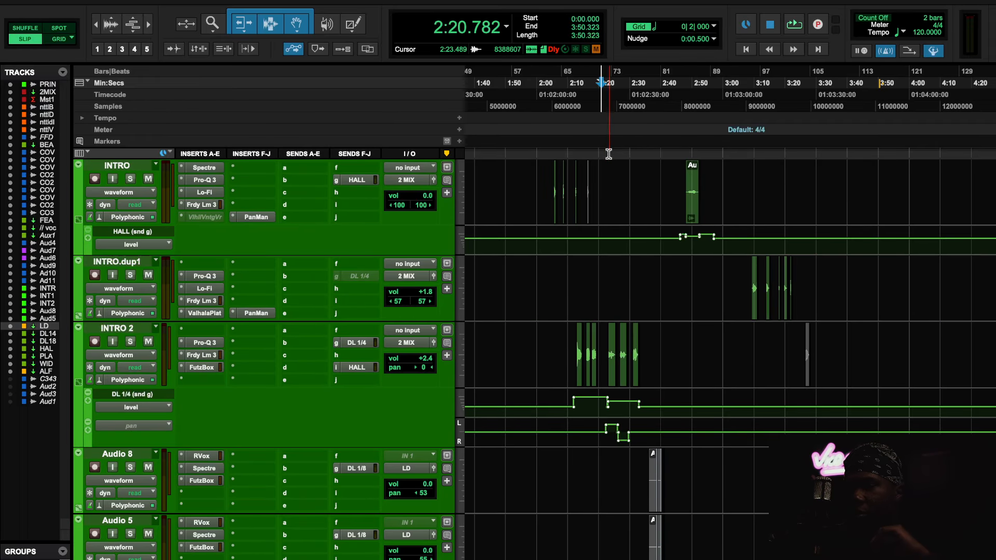
pyautogui.click(574, 96)
pyautogui.press('space')
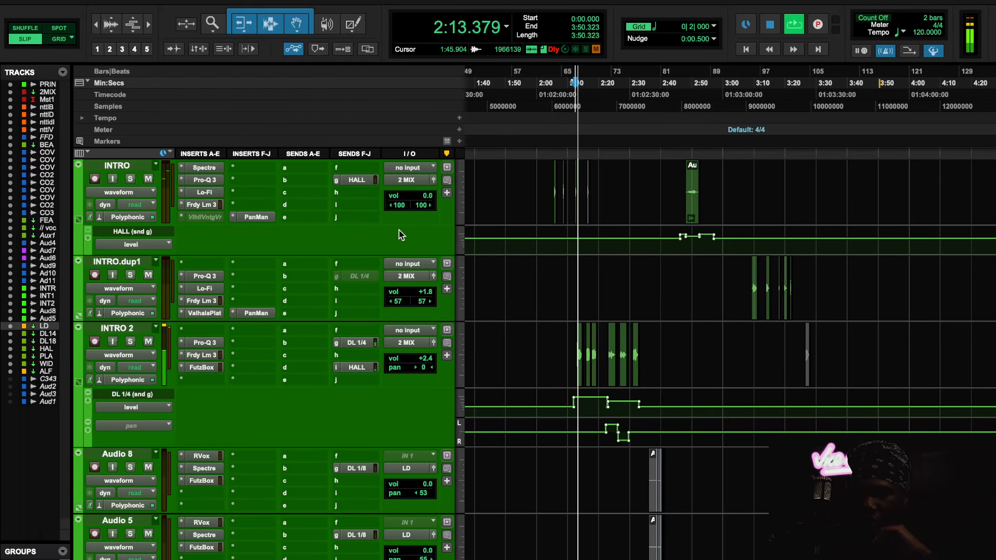
# Step: Check the INTRO 2 track's DL 1/4 send during playback, close it and stop playback
pyautogui.click(364, 341)
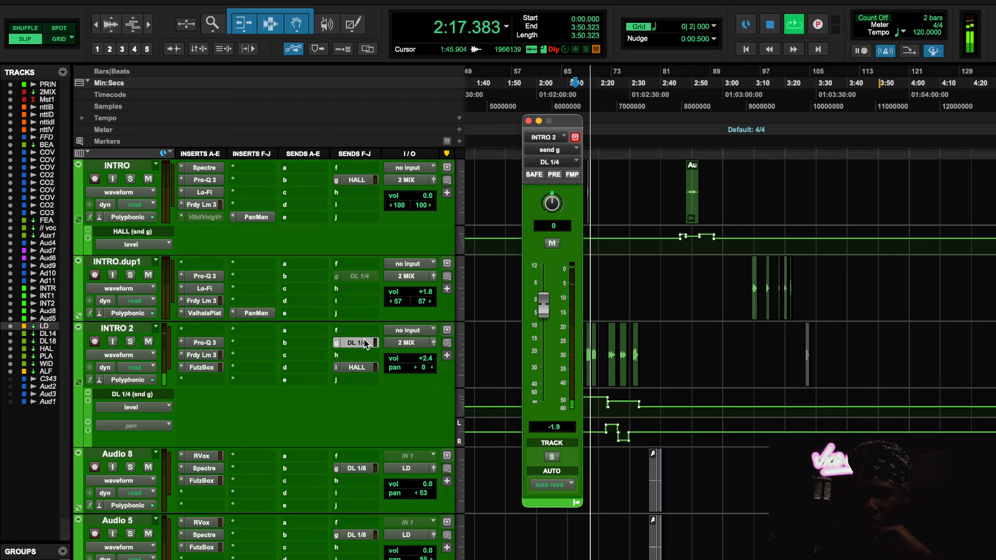
pyautogui.click(364, 343)
pyautogui.scroll(-5, 365, 347)
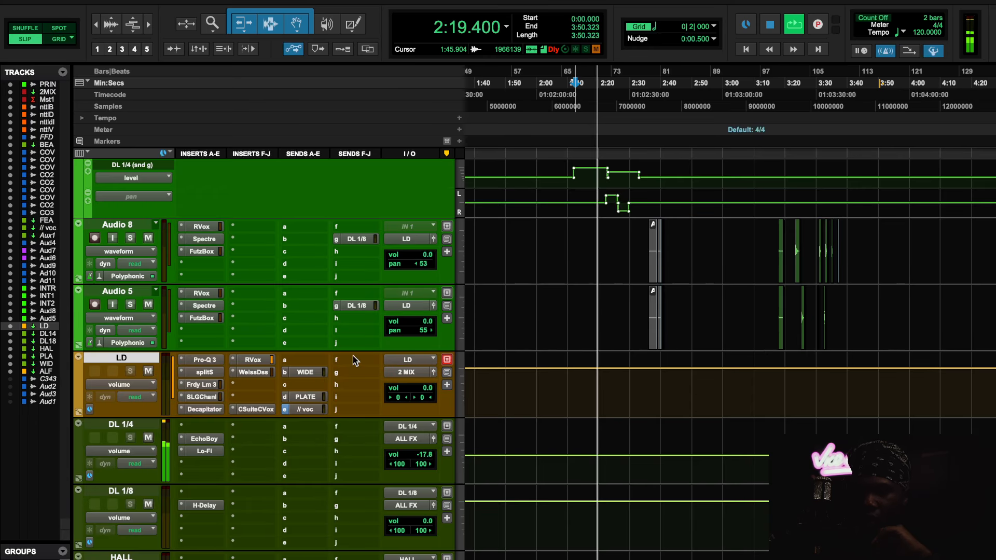
pyautogui.press('space')
# Step: View the EchoBoy and Lo-Fi inserts on the DL 1/4 track
pyautogui.click(213, 438)
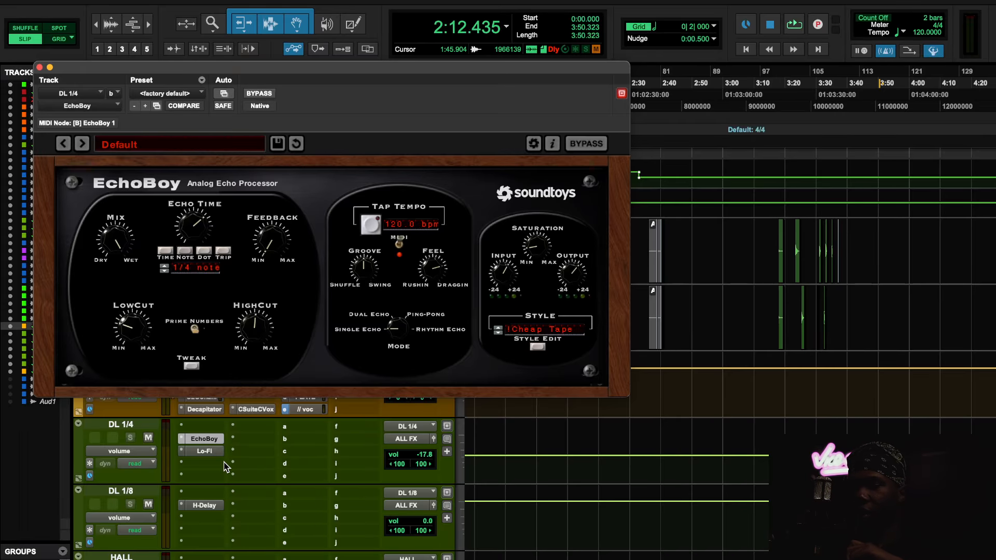
pyautogui.click(207, 452)
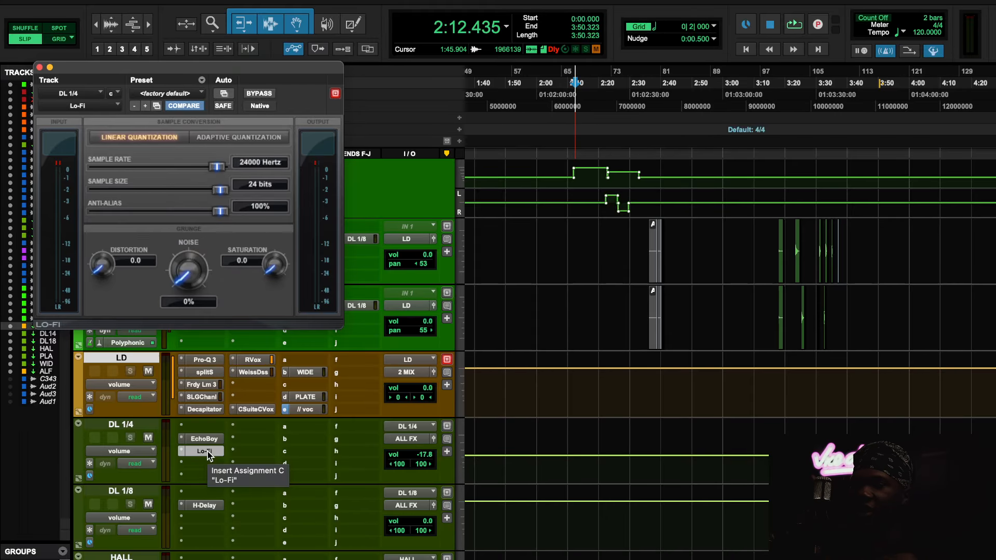
pyautogui.scroll(5, 656, 365)
pyautogui.scroll(-5, 657, 366)
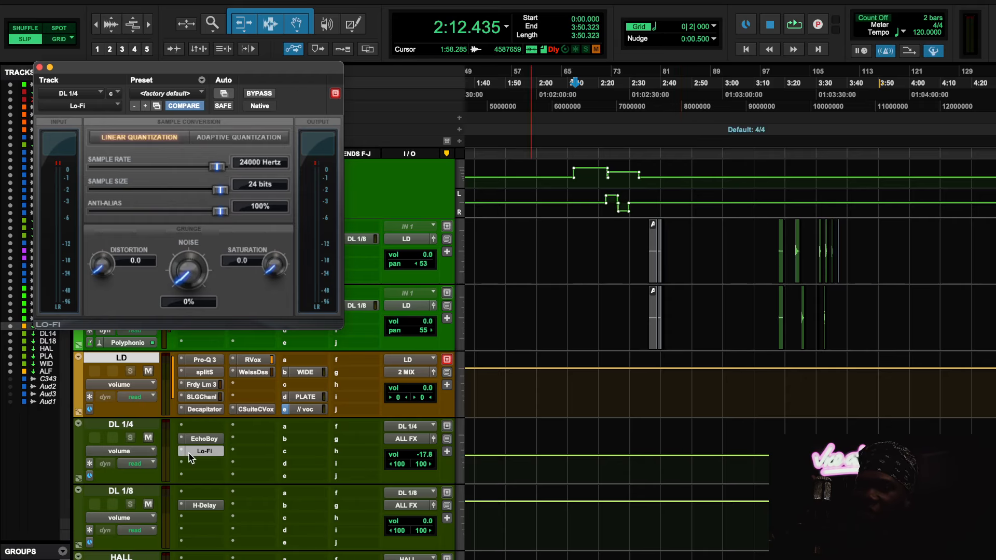
# Step: Replay the INTRO 2 section from about 2:12 with the DL 1/4 track's Lo-Fi open, and stop playback
pyautogui.press('space')
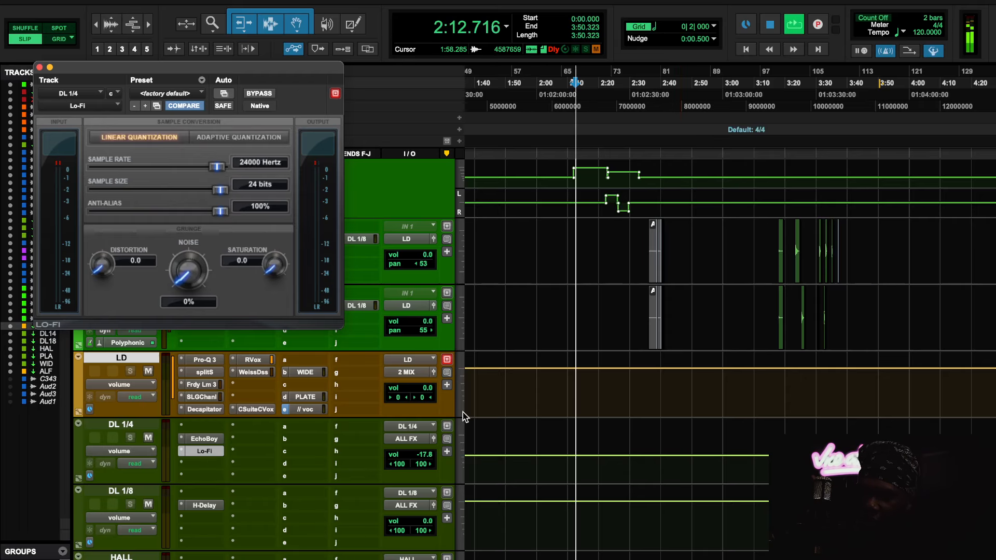
pyautogui.scroll(3, 478, 366)
pyautogui.scroll(2, 477, 365)
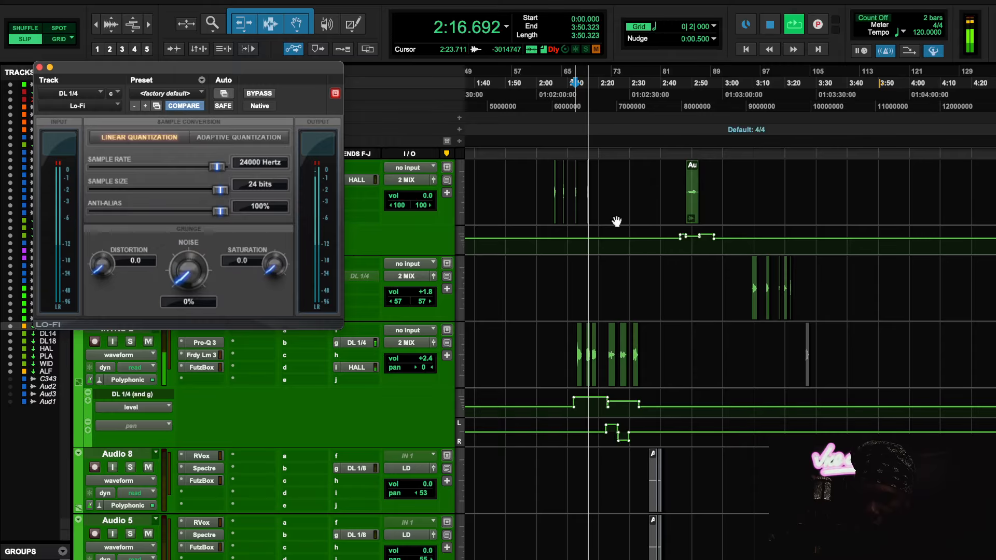
pyautogui.press('space')
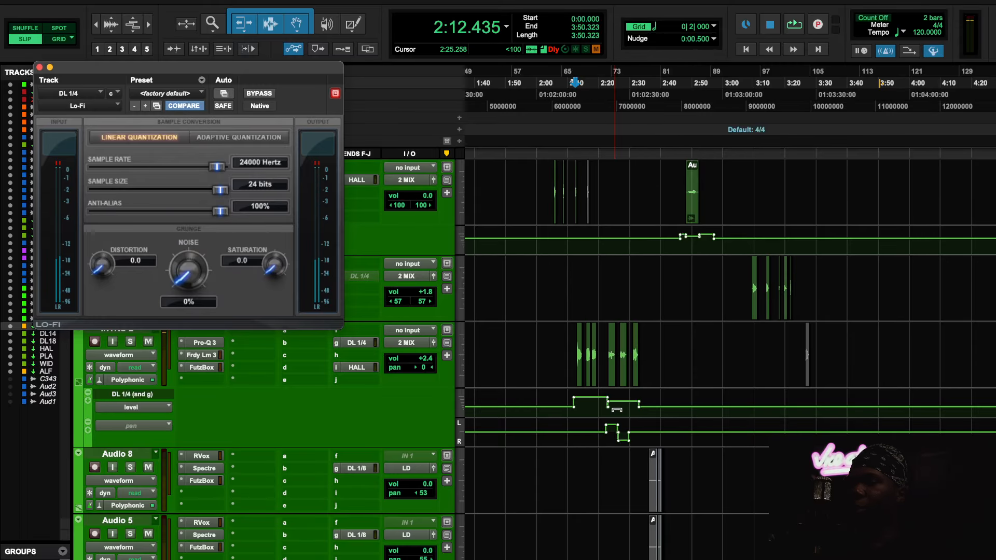
# Step: Play from the end of the first Audio 8 and Audio 5 clips, close Lo-Fi and look over the INTRO and LD tracks
pyautogui.hscroll(3, 620, 78)
pyautogui.click(622, 78)
pyautogui.press('space')
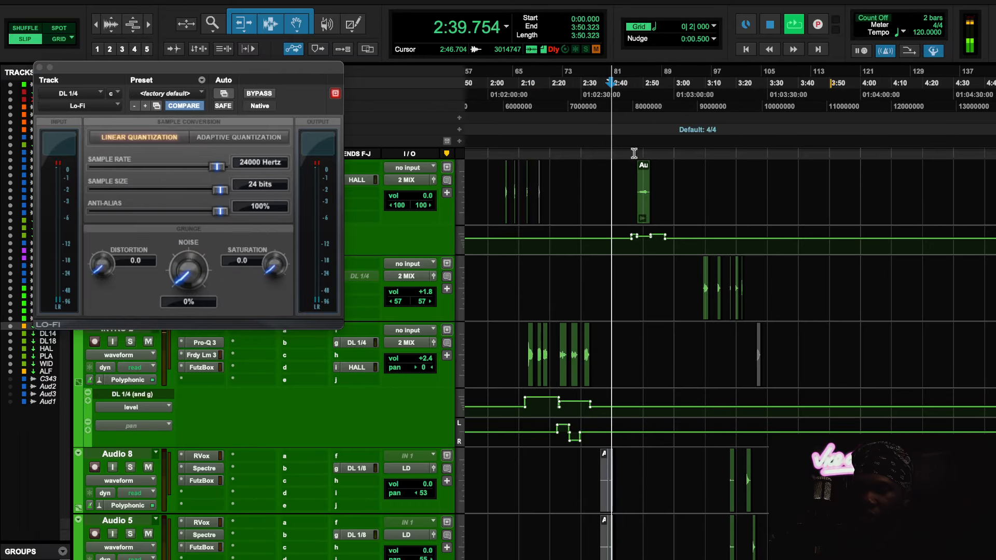
pyautogui.click(39, 67)
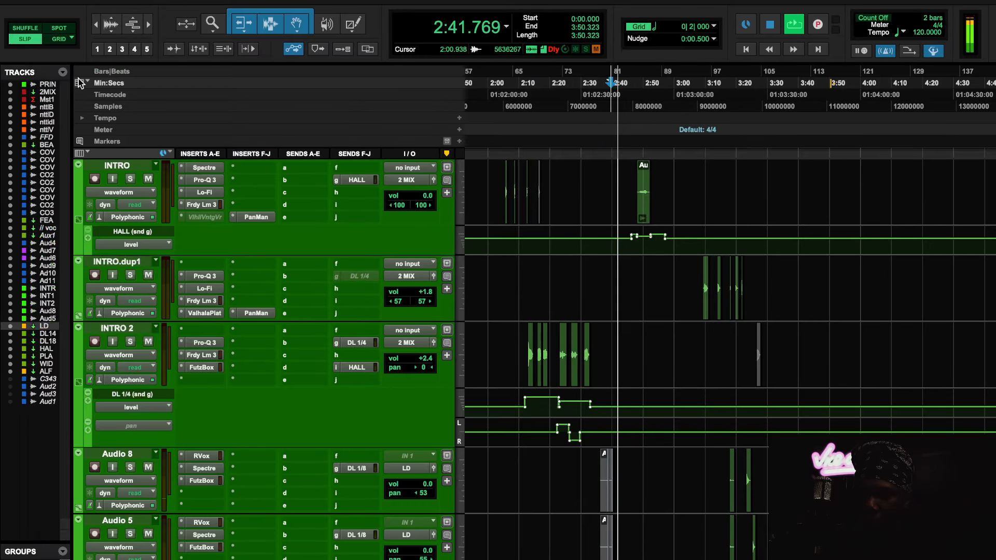
pyautogui.scroll(3, 487, 314)
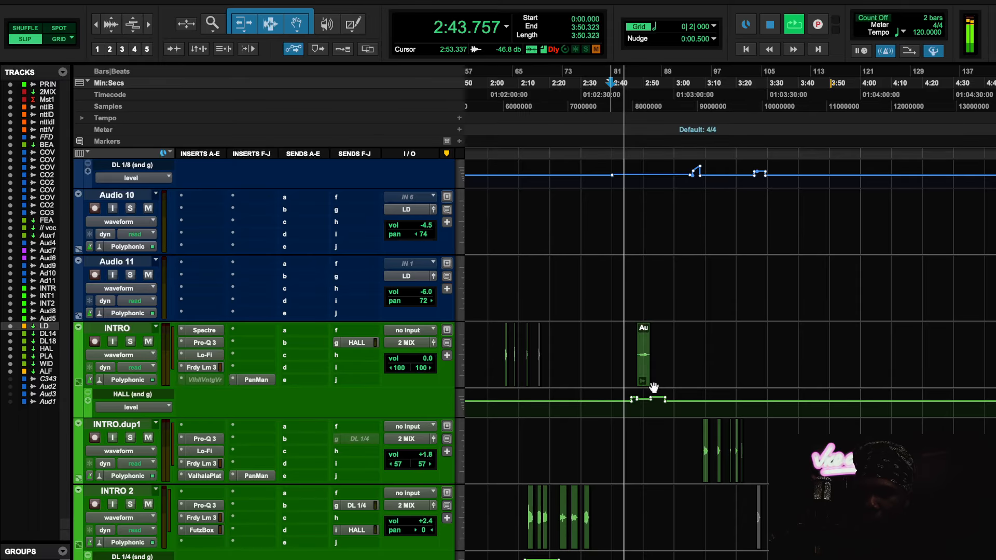
pyautogui.scroll(-10, 671, 456)
pyautogui.scroll(4, 671, 456)
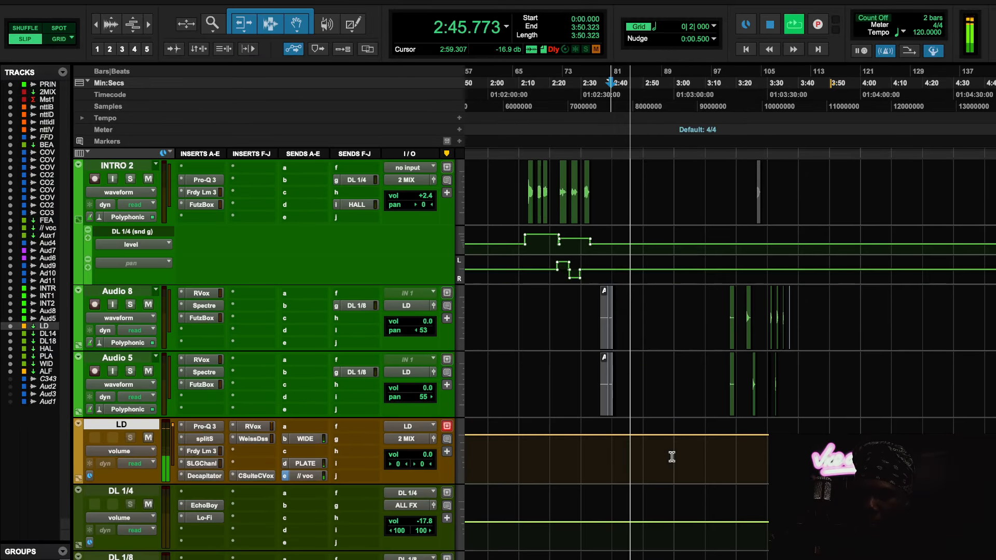
# Step: Play from about 3:10, at the INTRO.dup1 clips, and look over the vocal tracks up to Audio 7
pyautogui.click(708, 83)
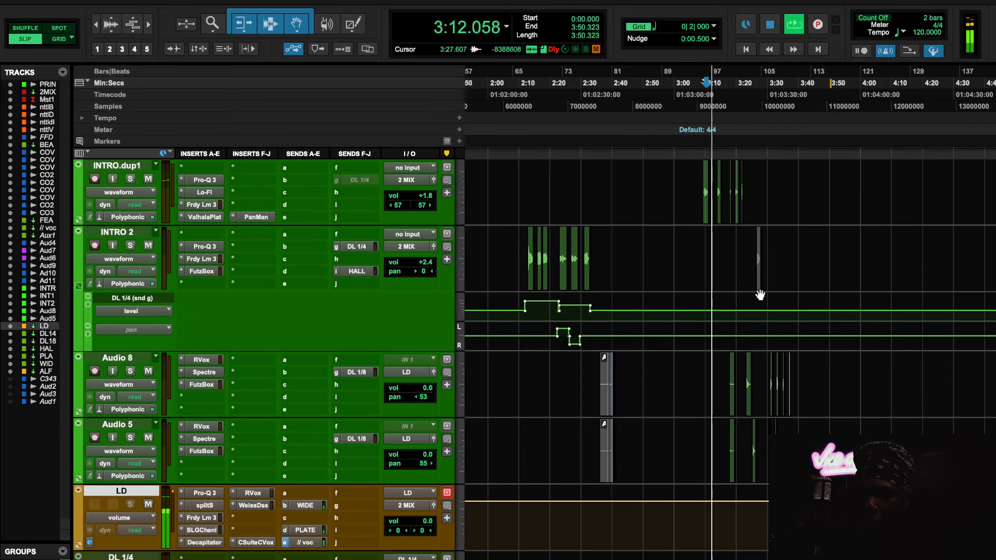
pyautogui.scroll(6, 760, 295)
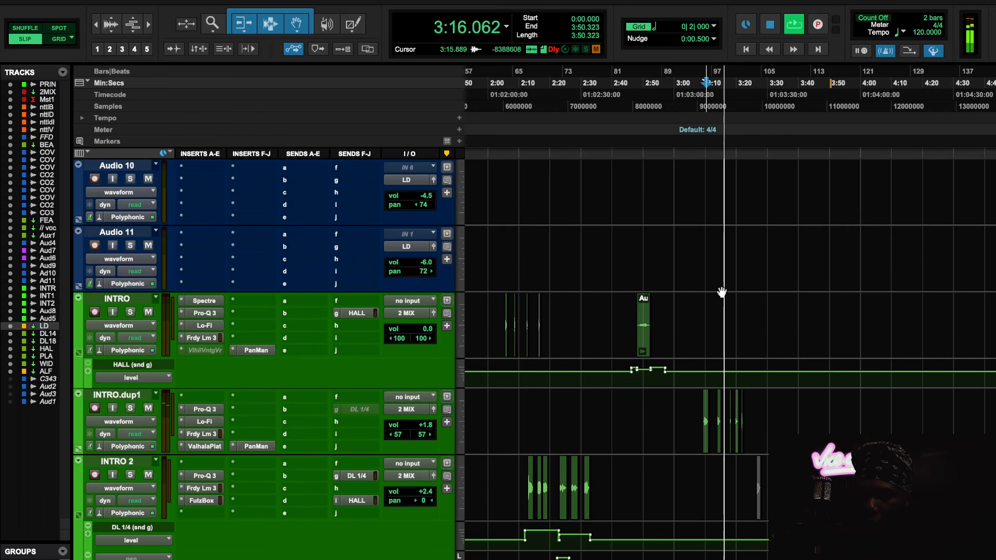
pyautogui.scroll(-5, 694, 344)
pyautogui.scroll(15, 695, 346)
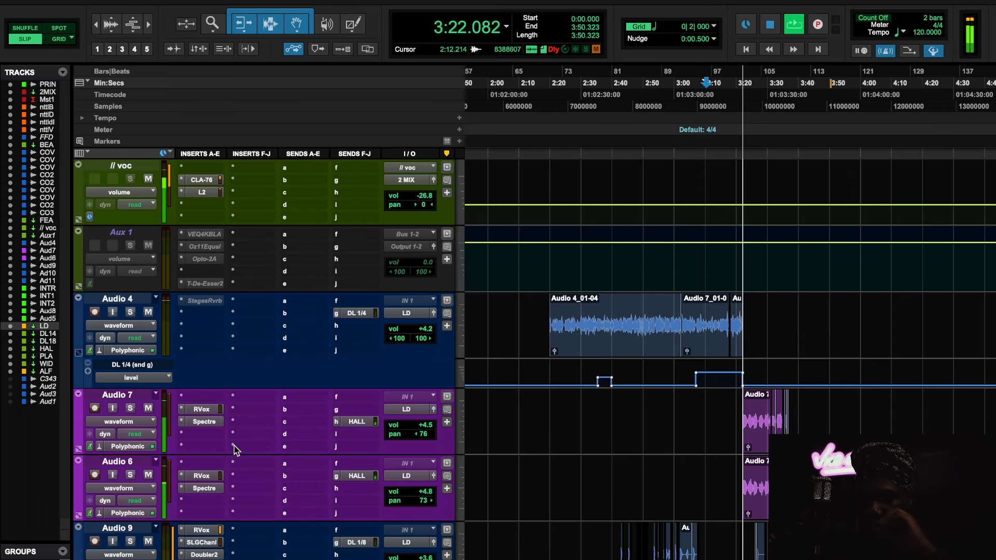
# Step: View the Spectre inserts on the Audio 7 and Audio 6 tracks during playback, closing each one
pyautogui.click(204, 422)
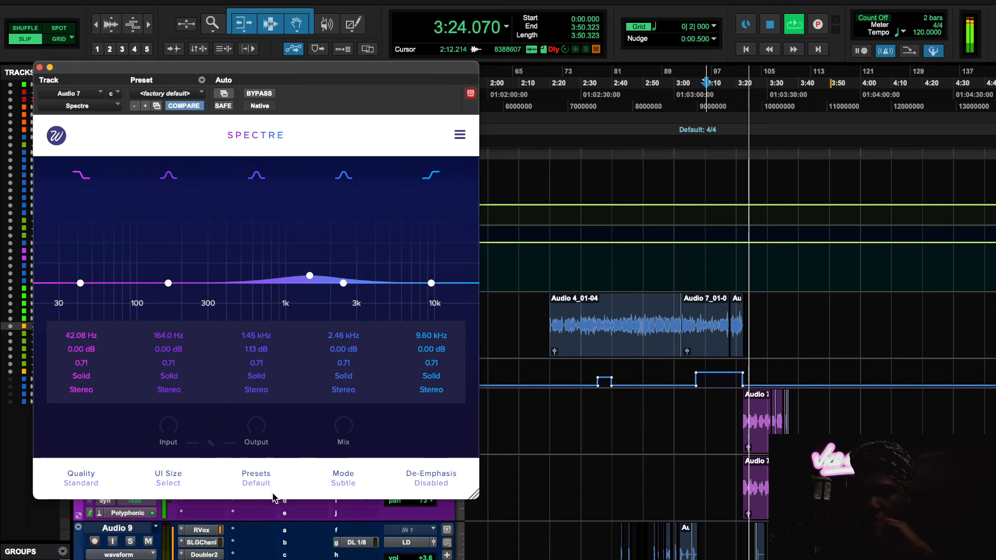
pyautogui.click(39, 70)
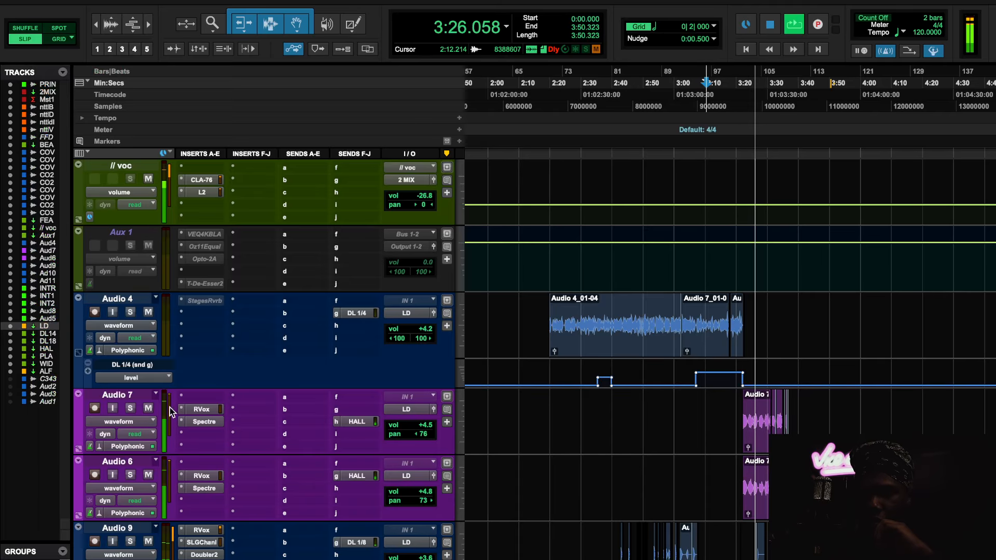
pyautogui.click(189, 395)
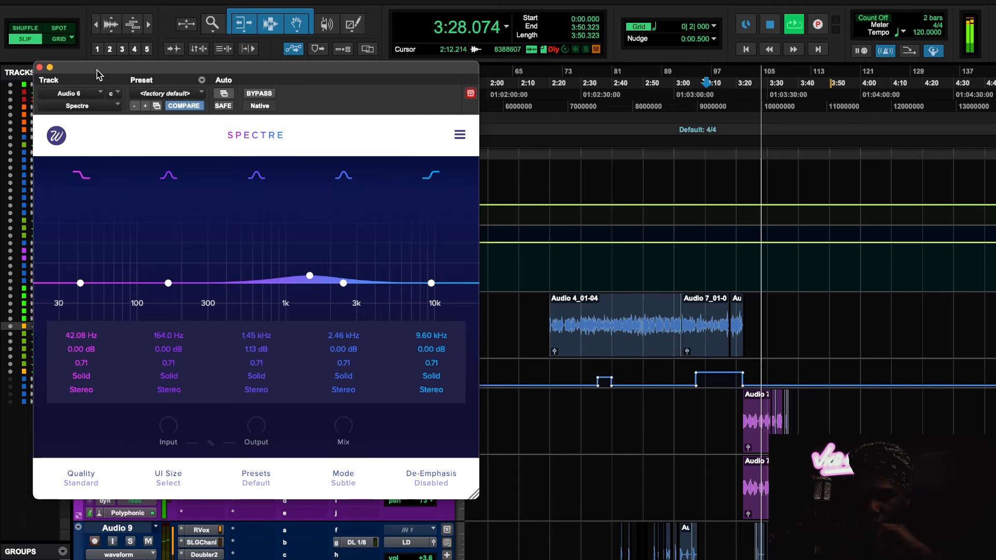
pyautogui.click(39, 67)
# Step: Stop playback and reopen the Spectre insert on the Audio 7 track
pyautogui.scroll(-10, 394, 475)
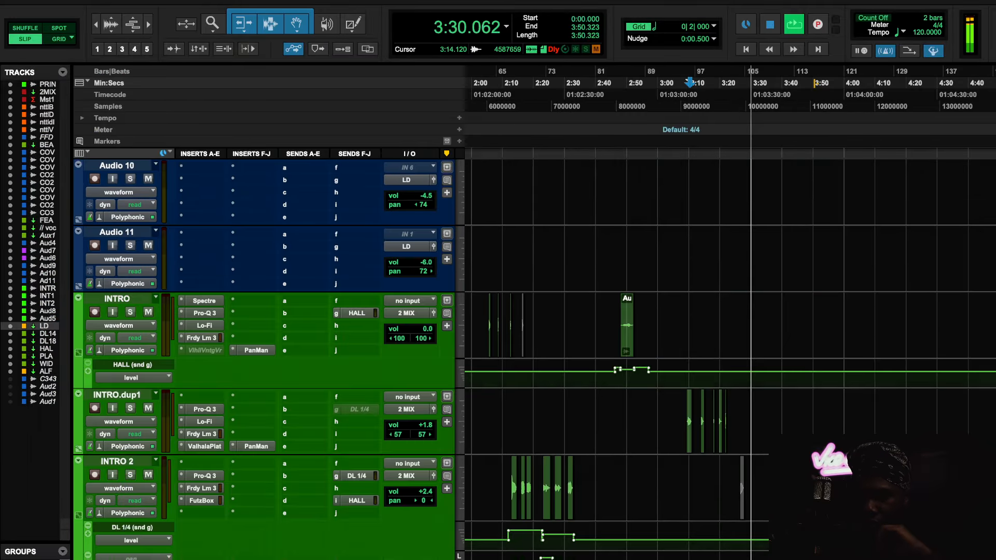
pyautogui.press('space')
pyautogui.scroll(5, 358, 452)
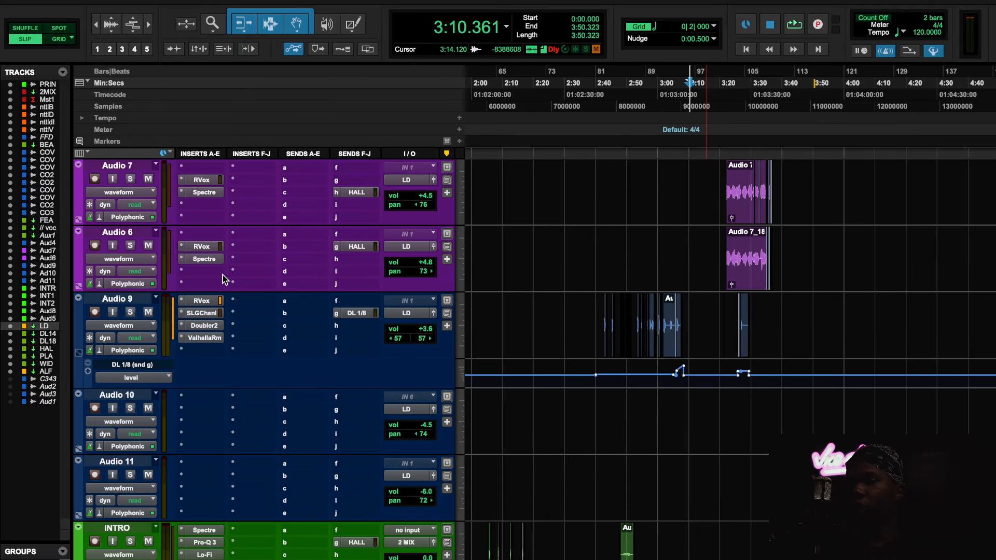
pyautogui.click(205, 192)
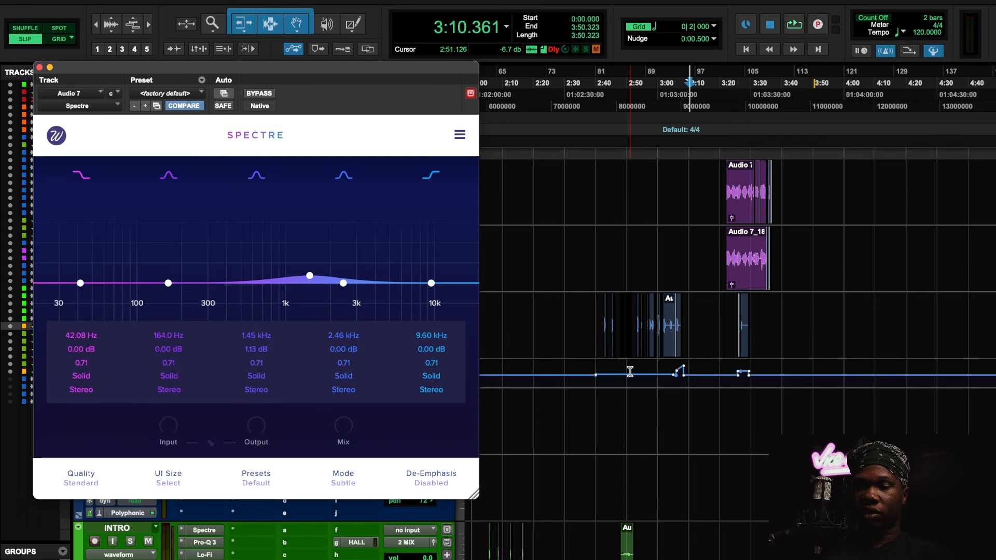
# Step: Close Spectre and play the song from about 2:38, zooming in on the clips of the Audio 9 track
pyautogui.scroll(3, 677, 370)
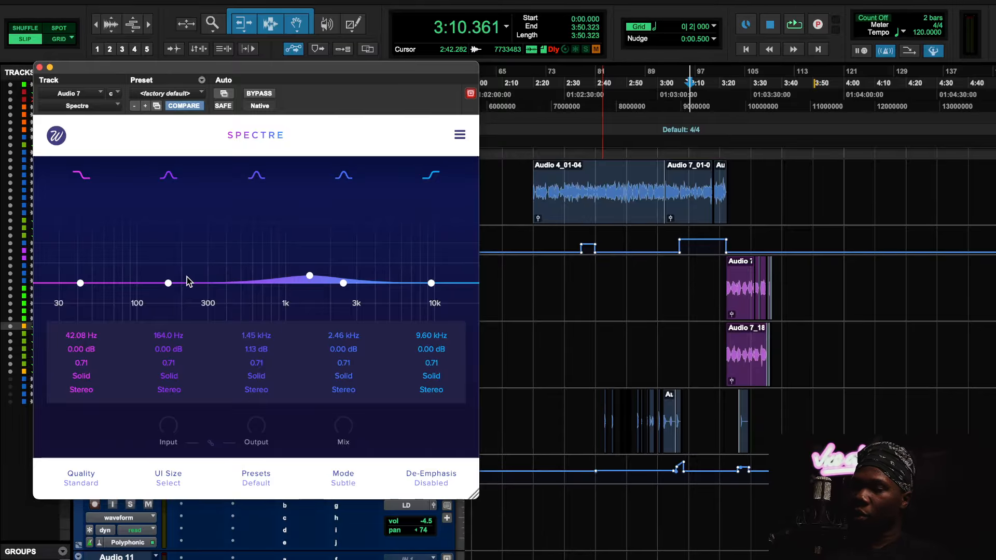
pyautogui.click(40, 67)
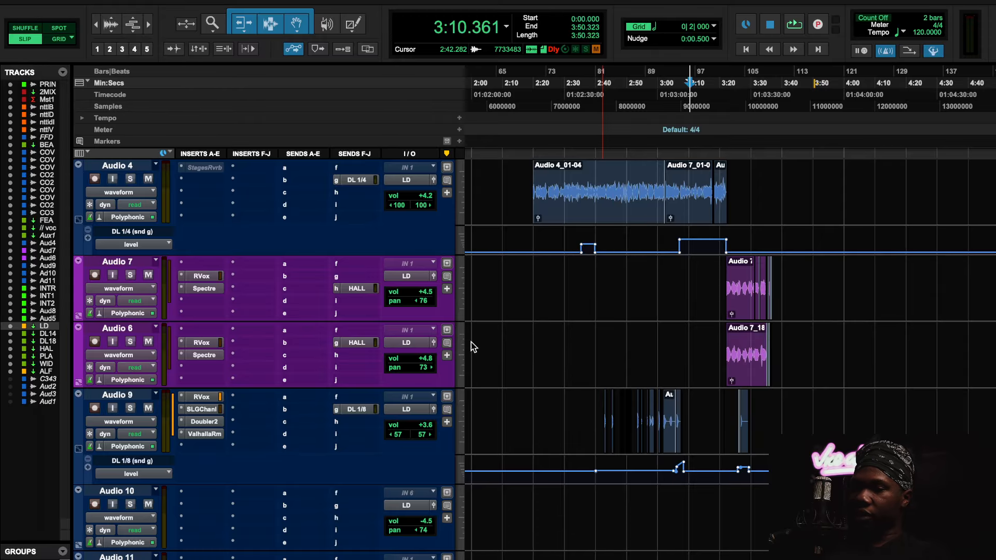
pyautogui.click(590, 109)
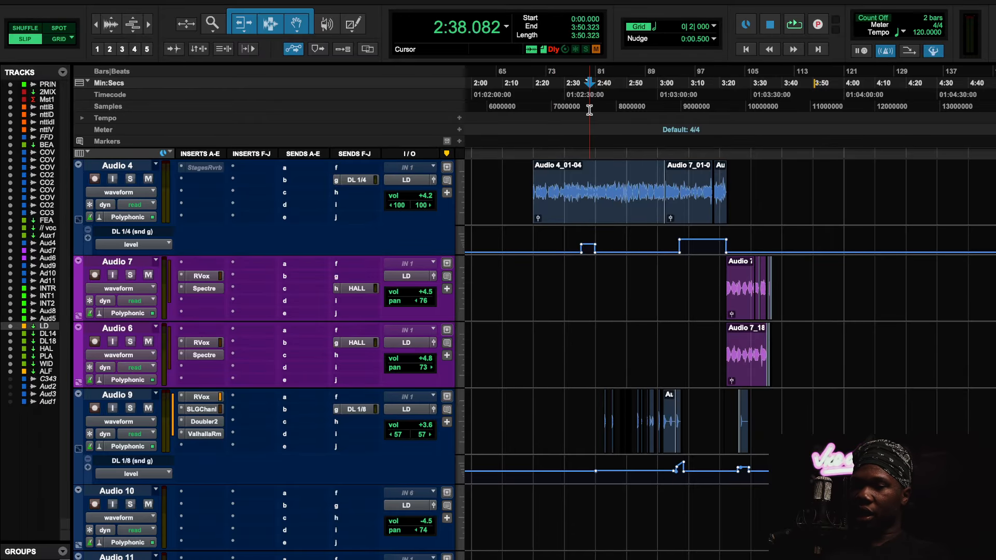
pyautogui.press('space')
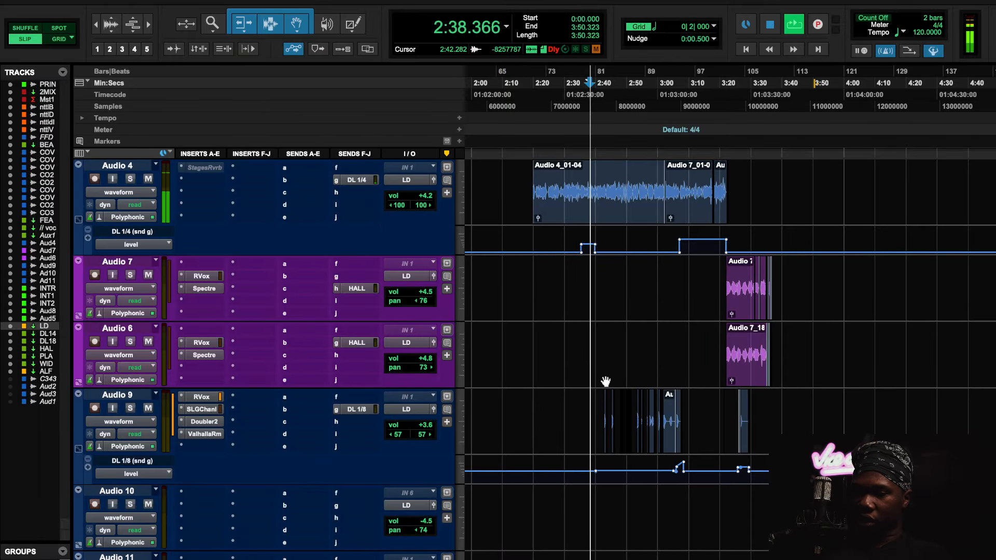
pyautogui.hotkey('ctrl', ']')
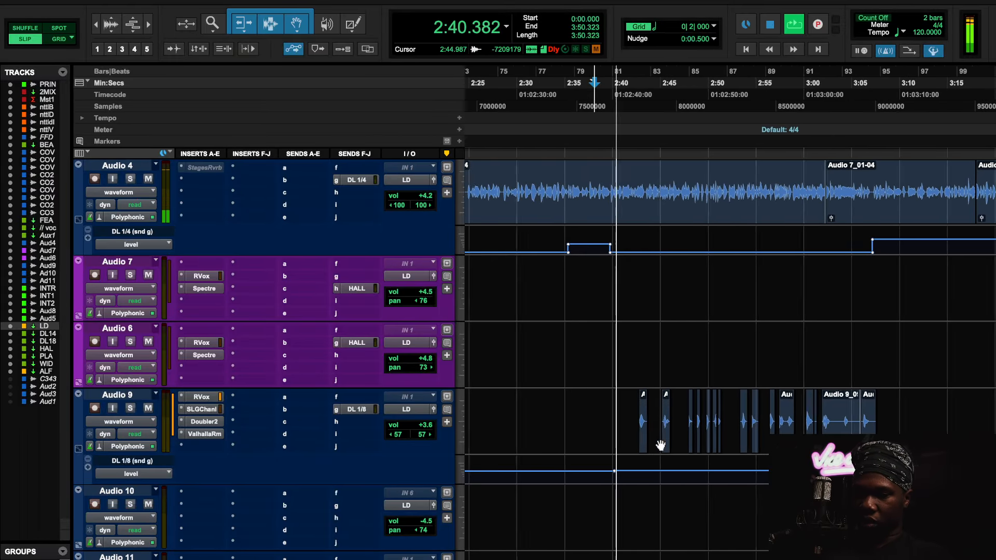
pyautogui.scroll(-3, 661, 445)
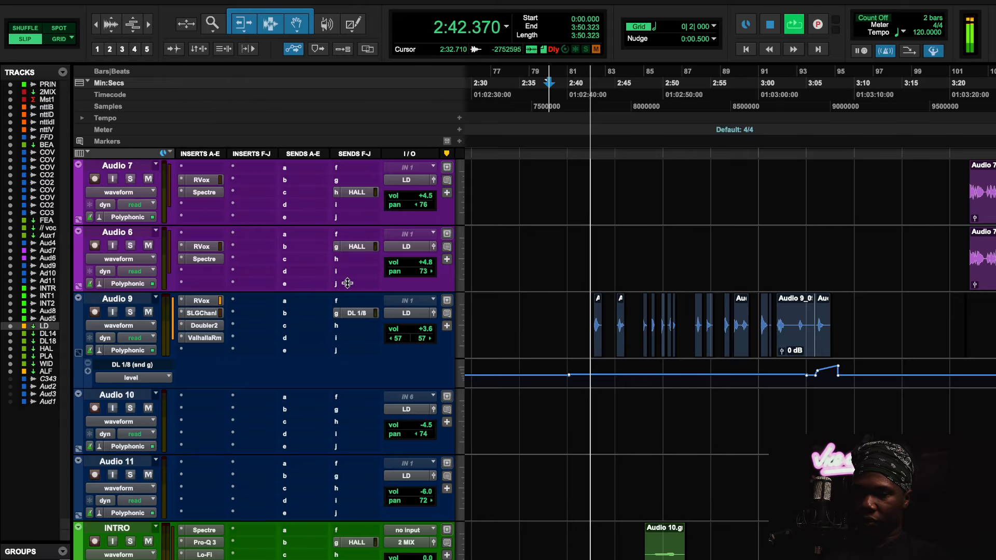
# Step: View the SSLGChannel insert on the Audio 9 track, trying its Gate switch with playback stopped, and the ValhallaRoom insert, closing each one
pyautogui.click(214, 314)
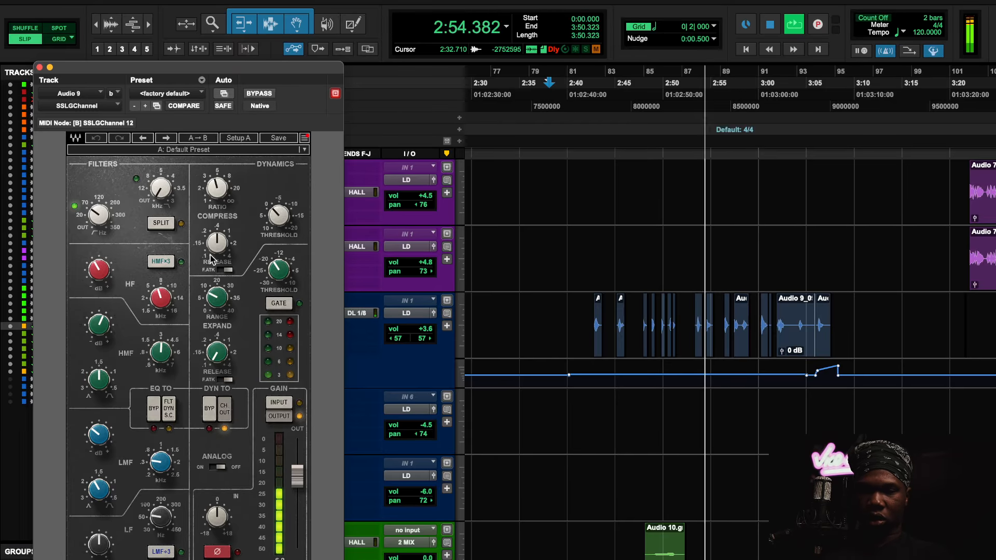
pyautogui.press('space')
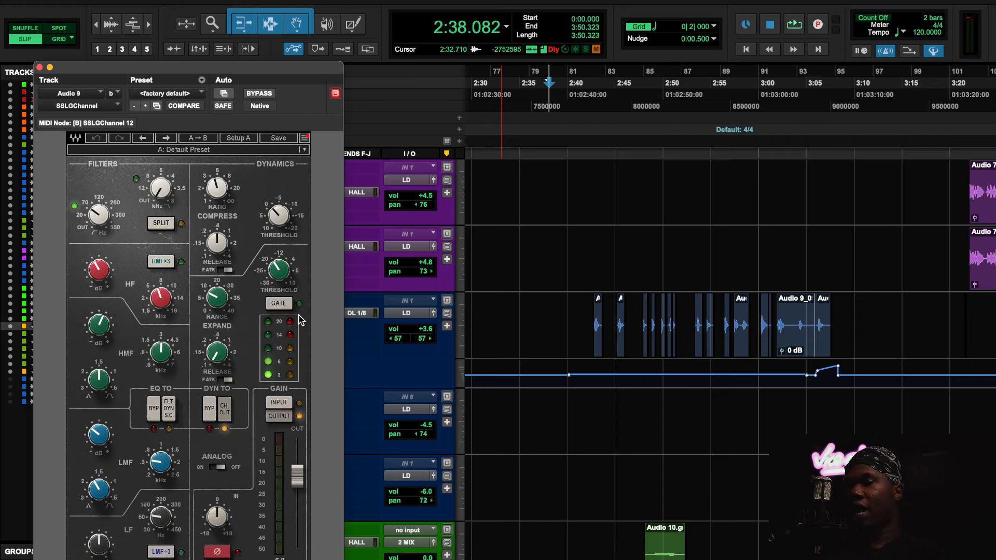
pyautogui.click(280, 305)
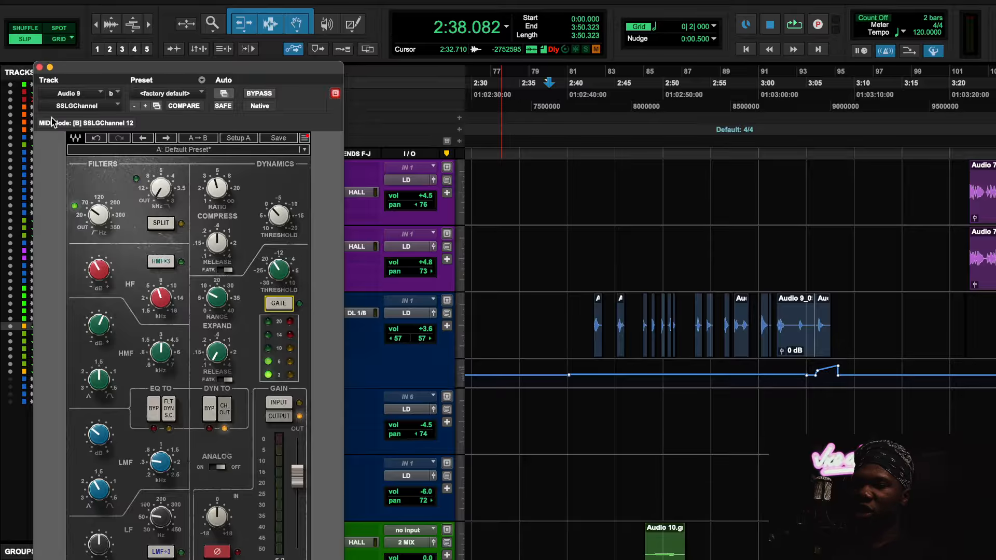
pyautogui.click(40, 68)
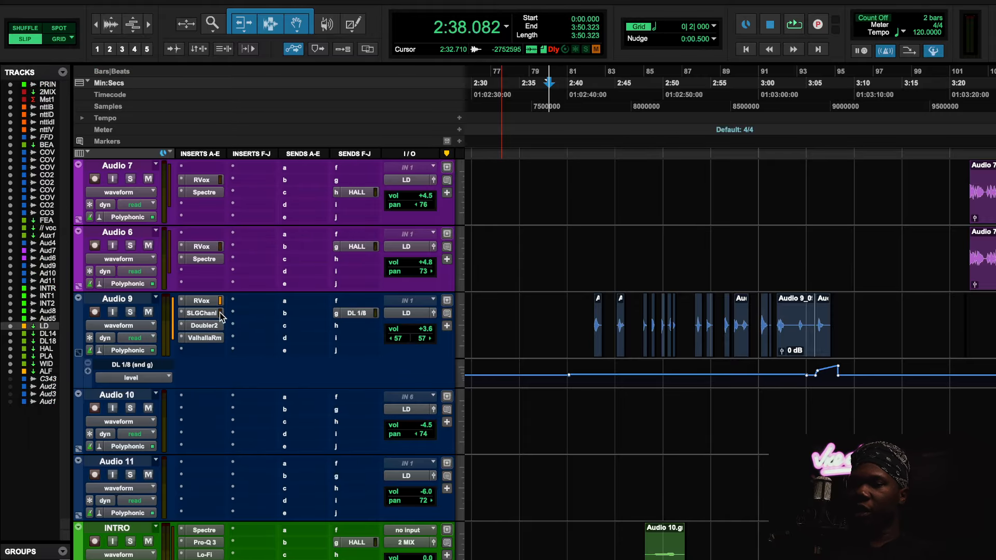
pyautogui.click(209, 336)
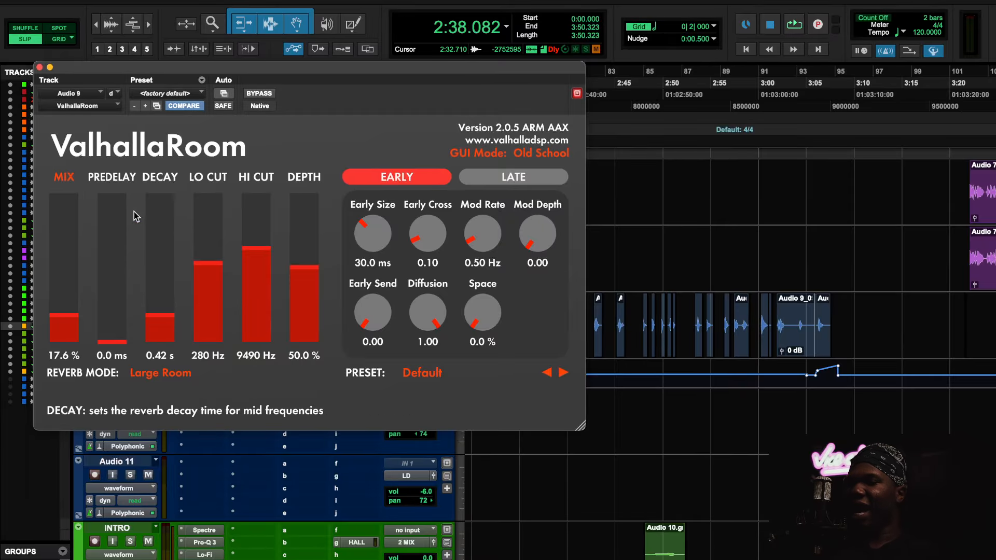
pyautogui.click(39, 67)
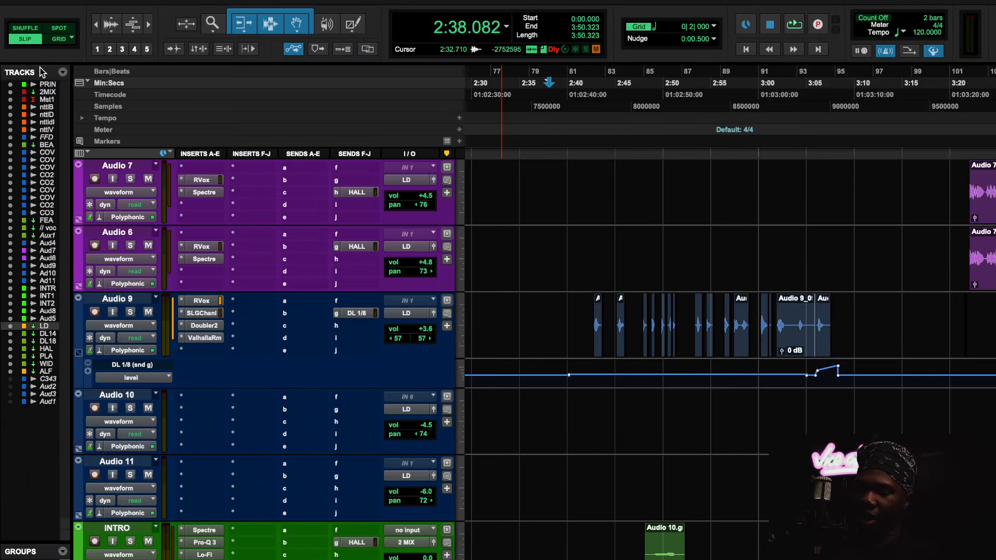